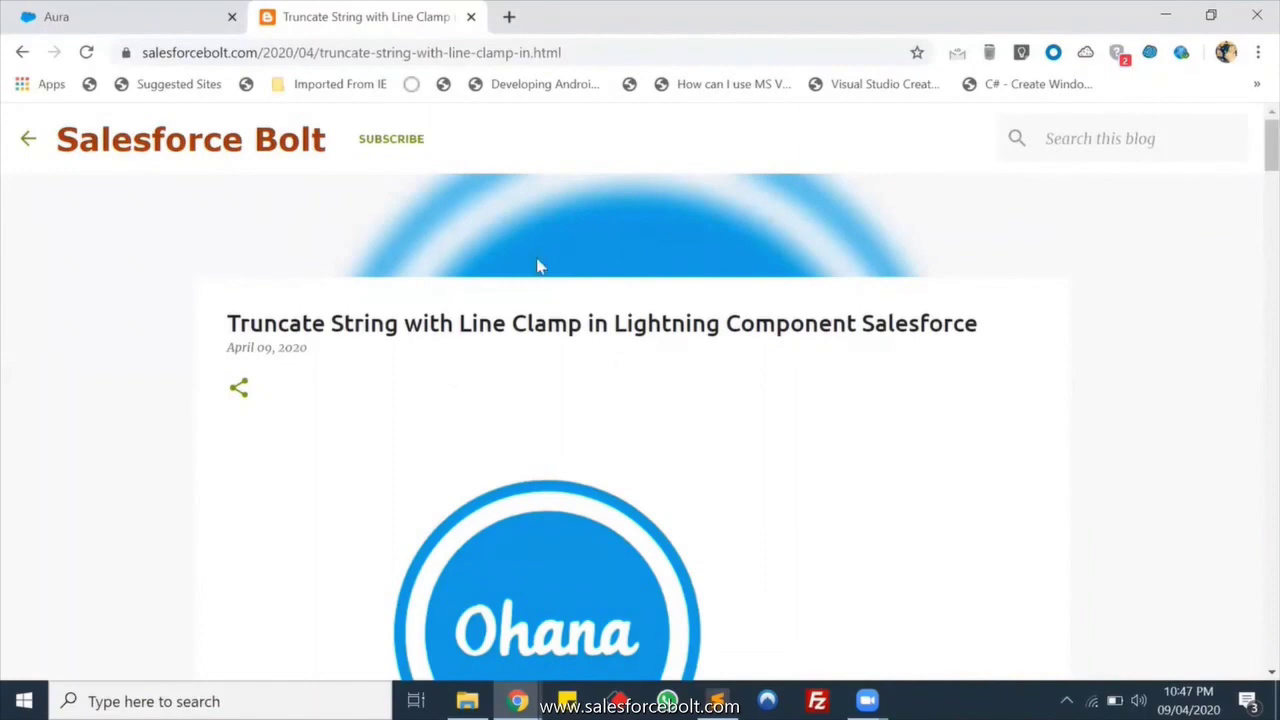
Step: Review the component markup, then reload the Aura app preview to show the full Lorem Ipsum paragraph
key(alt+Tab)
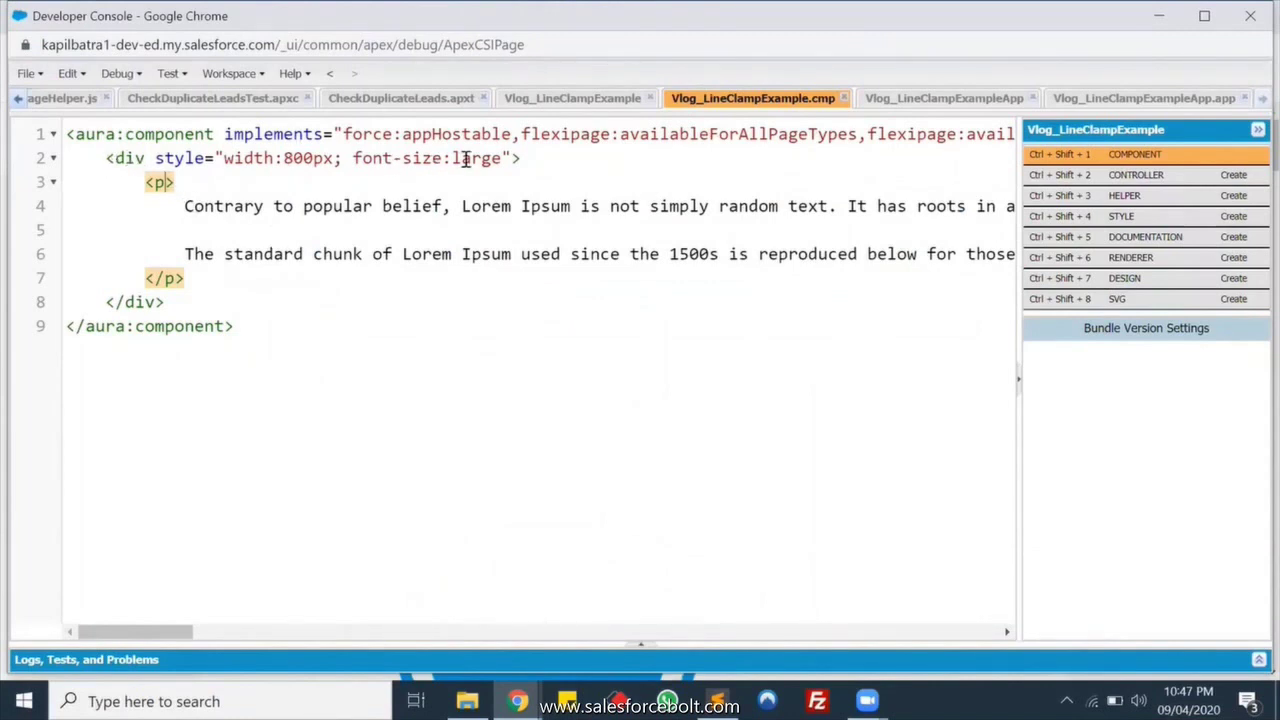
double_click(183, 206)
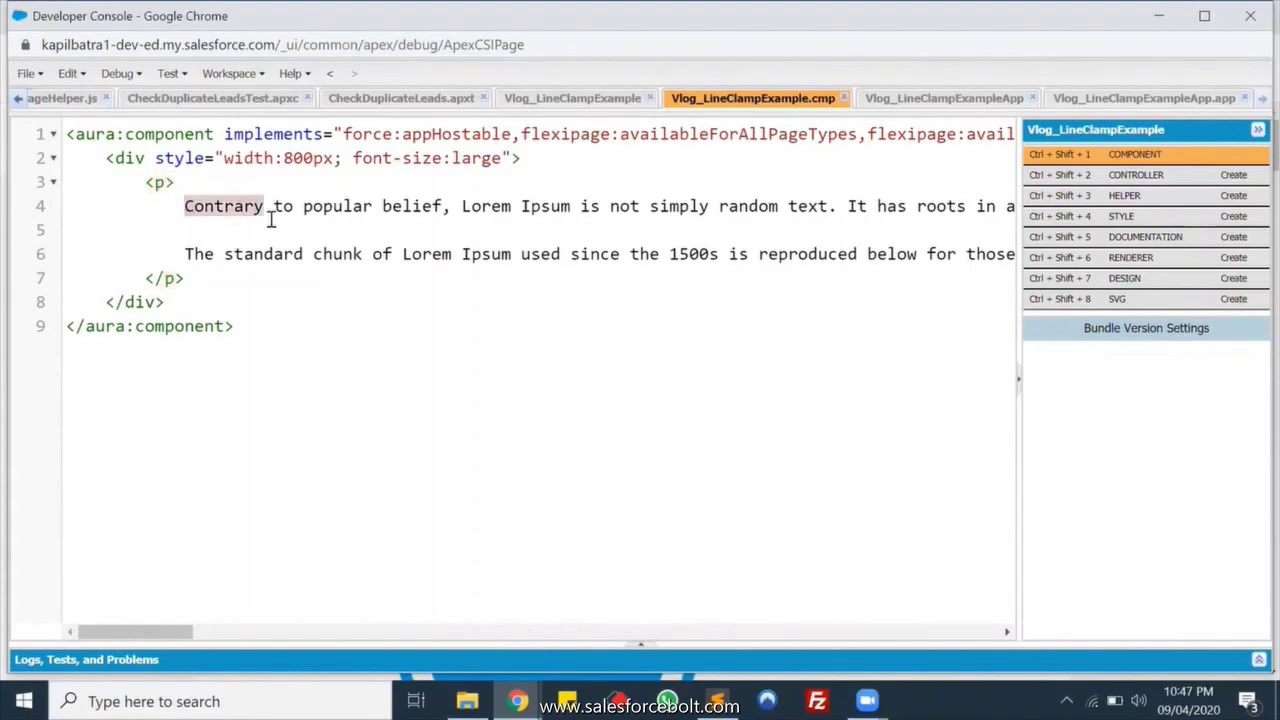
key(alt+Tab)
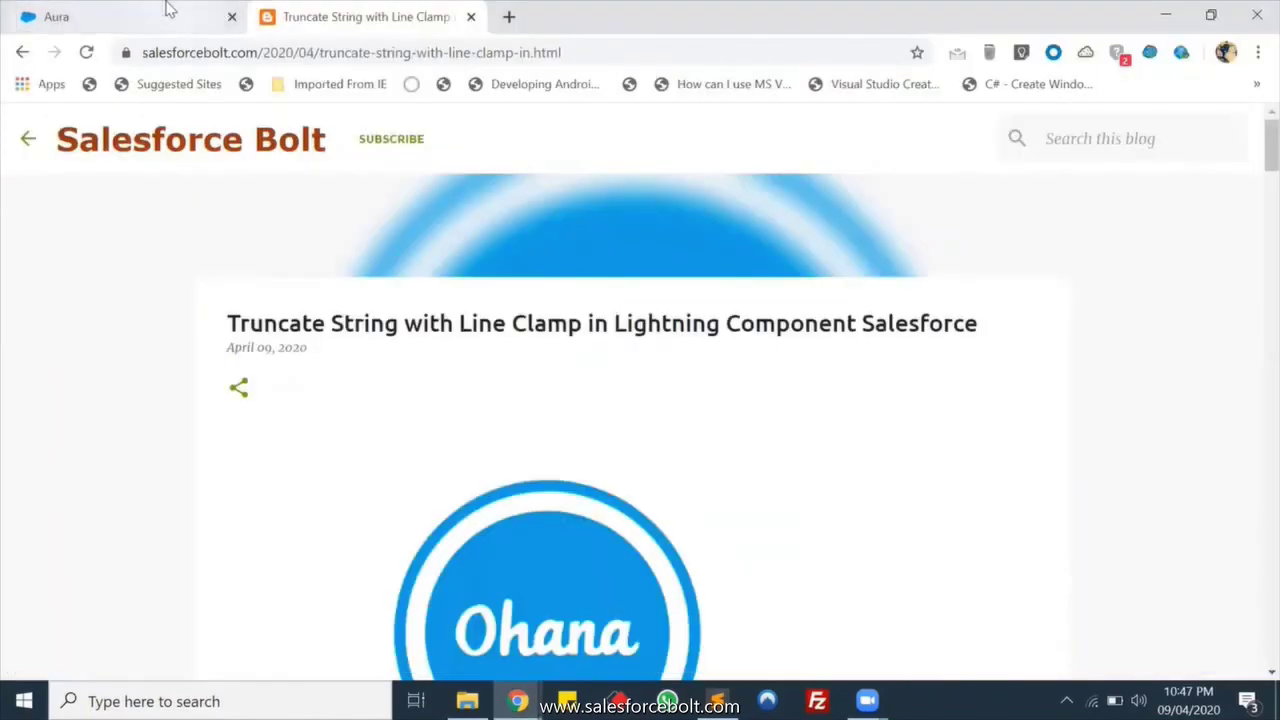
click(168, 12)
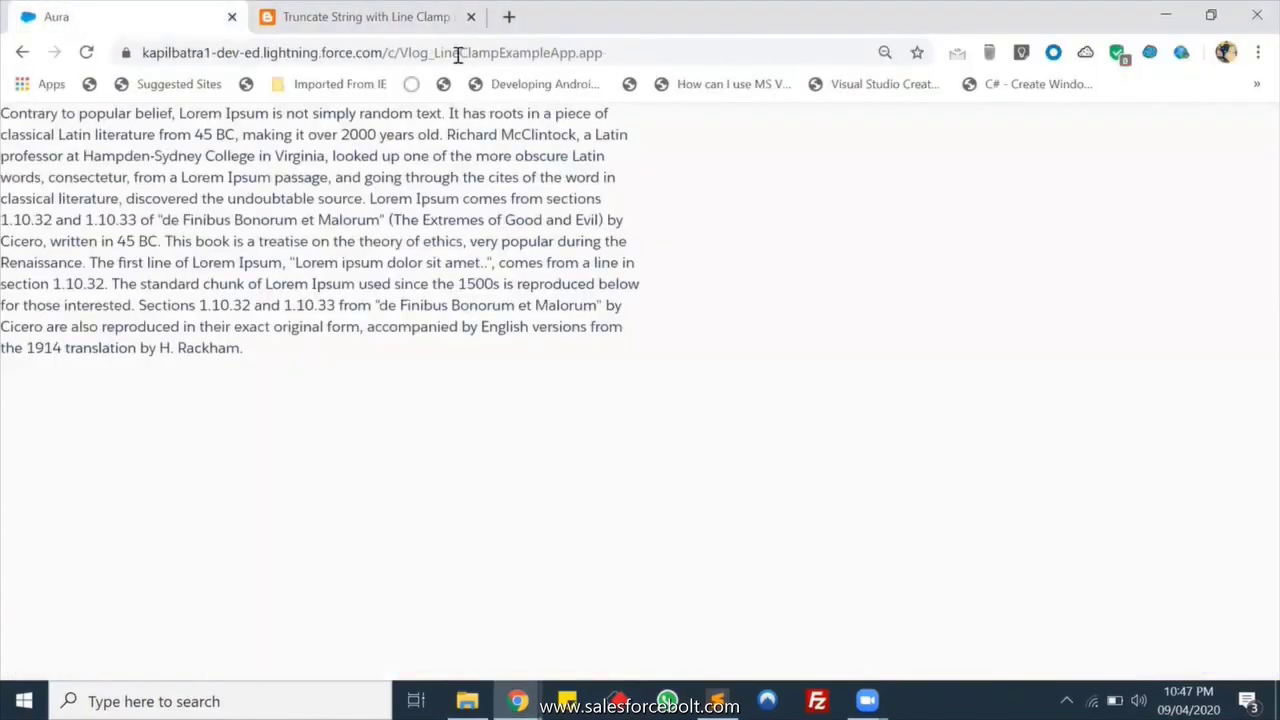
click(458, 55)
key(Return)
Step: Append '; height:100px; overflow:hidden' to the div style and save the component
key(alt+Tab)
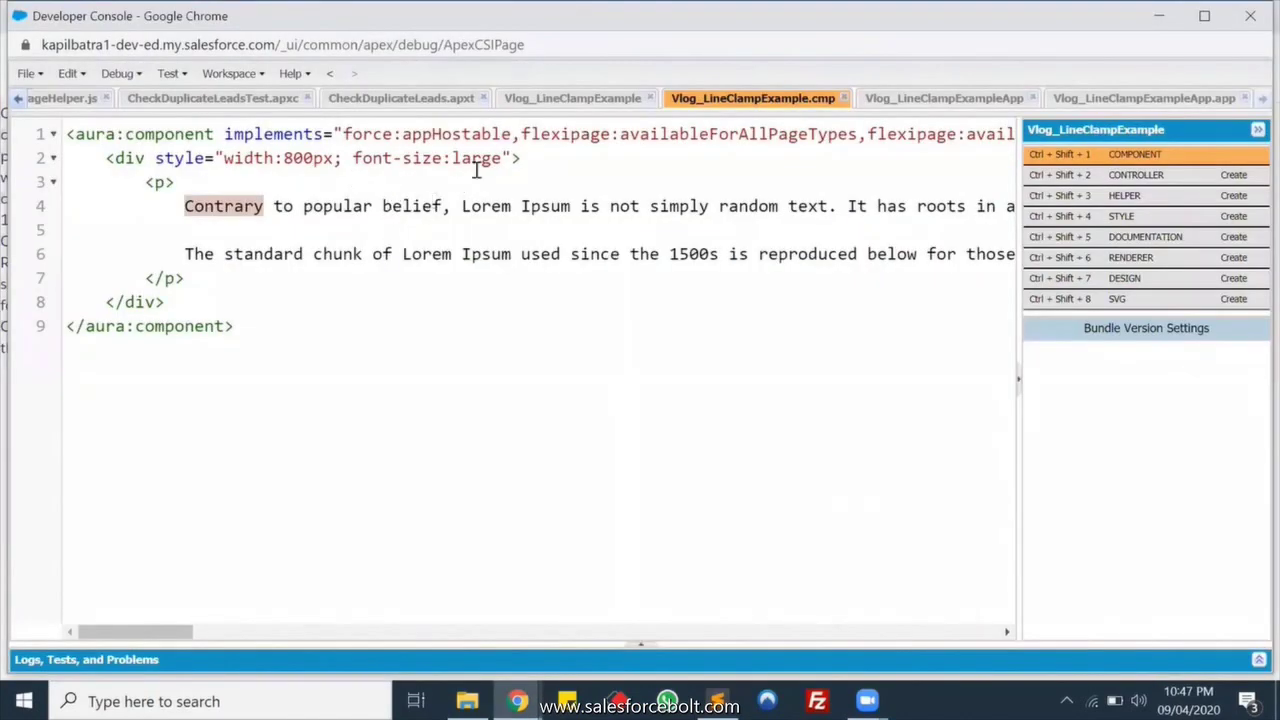
click(504, 158)
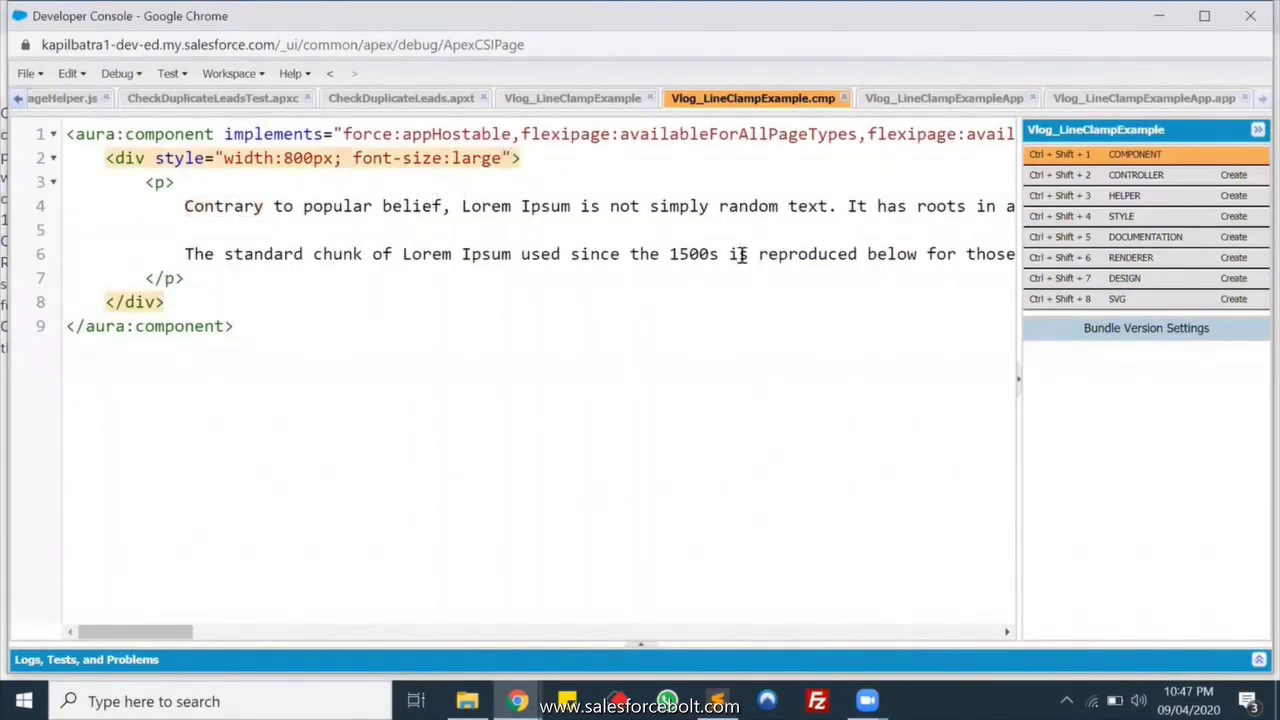
text(; )
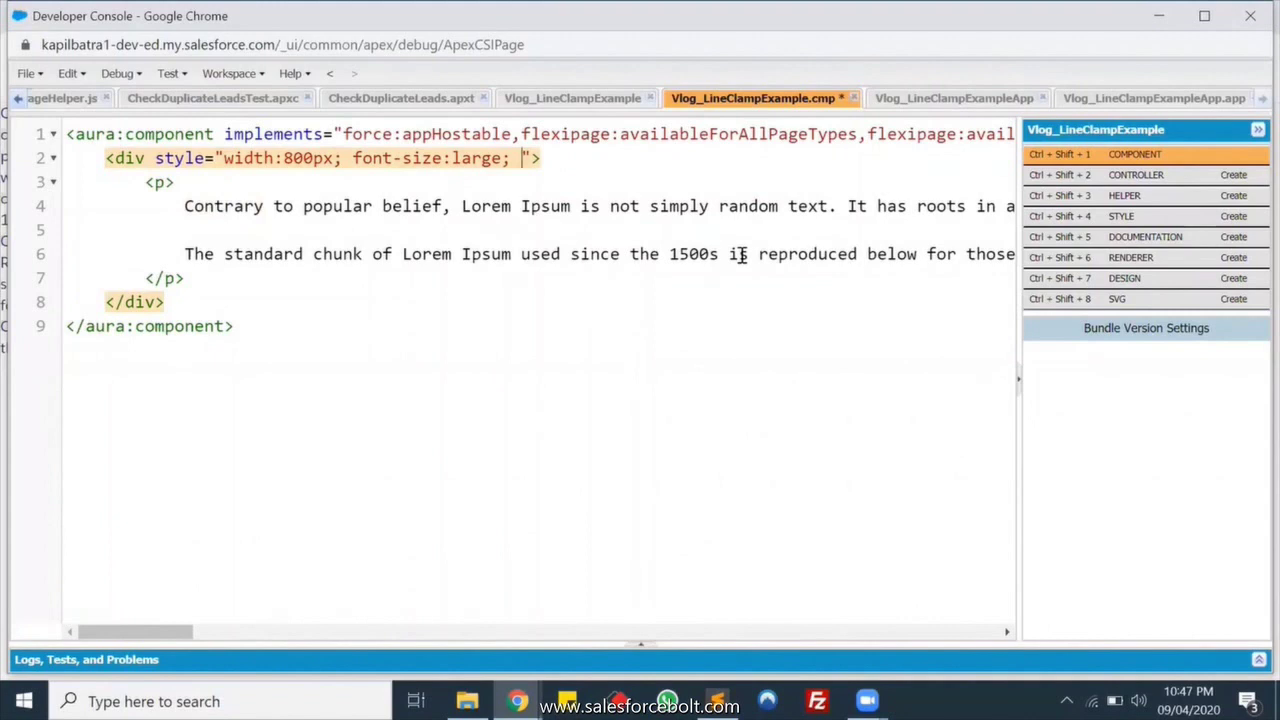
text(height)
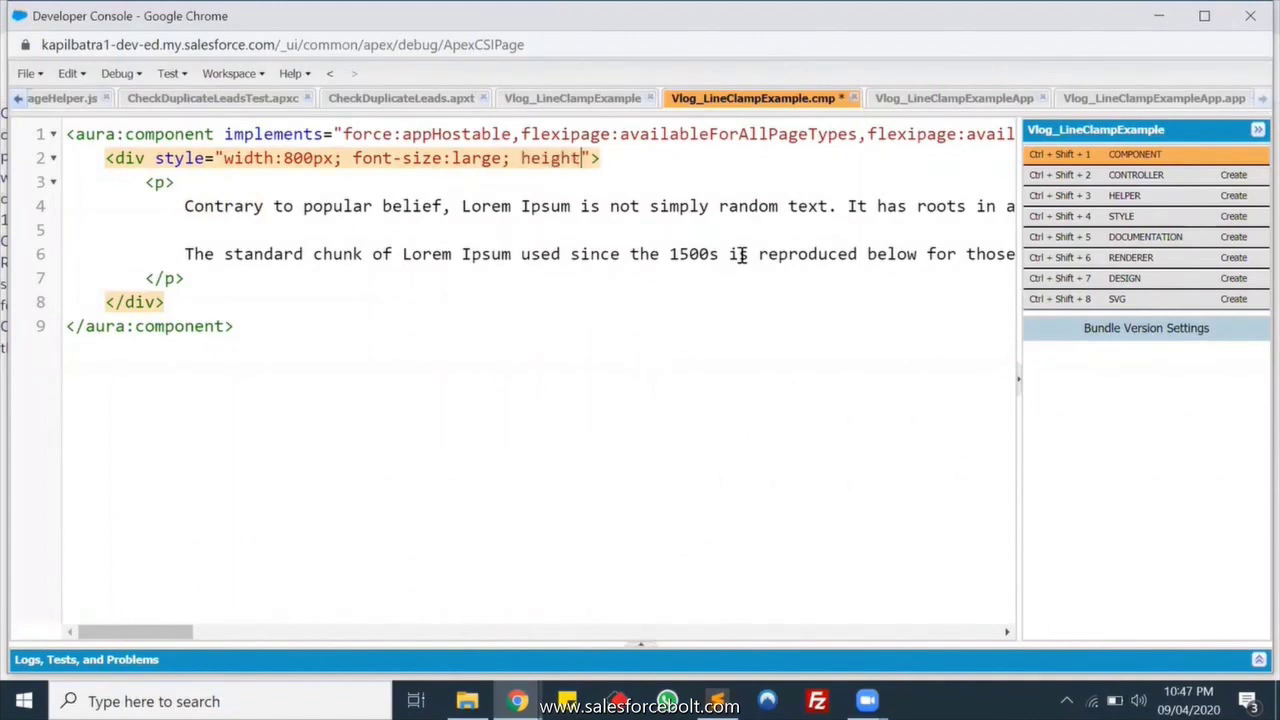
text(:)
text(100px)
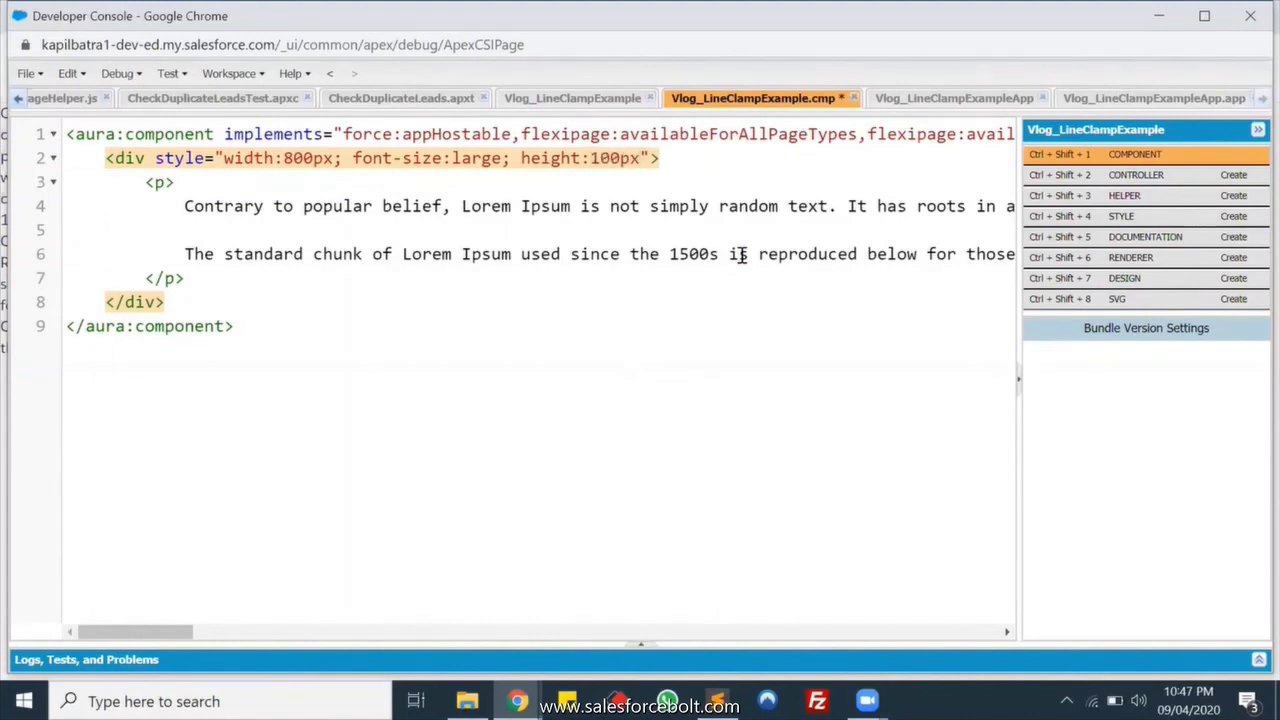
text(; )
text(overflow:)
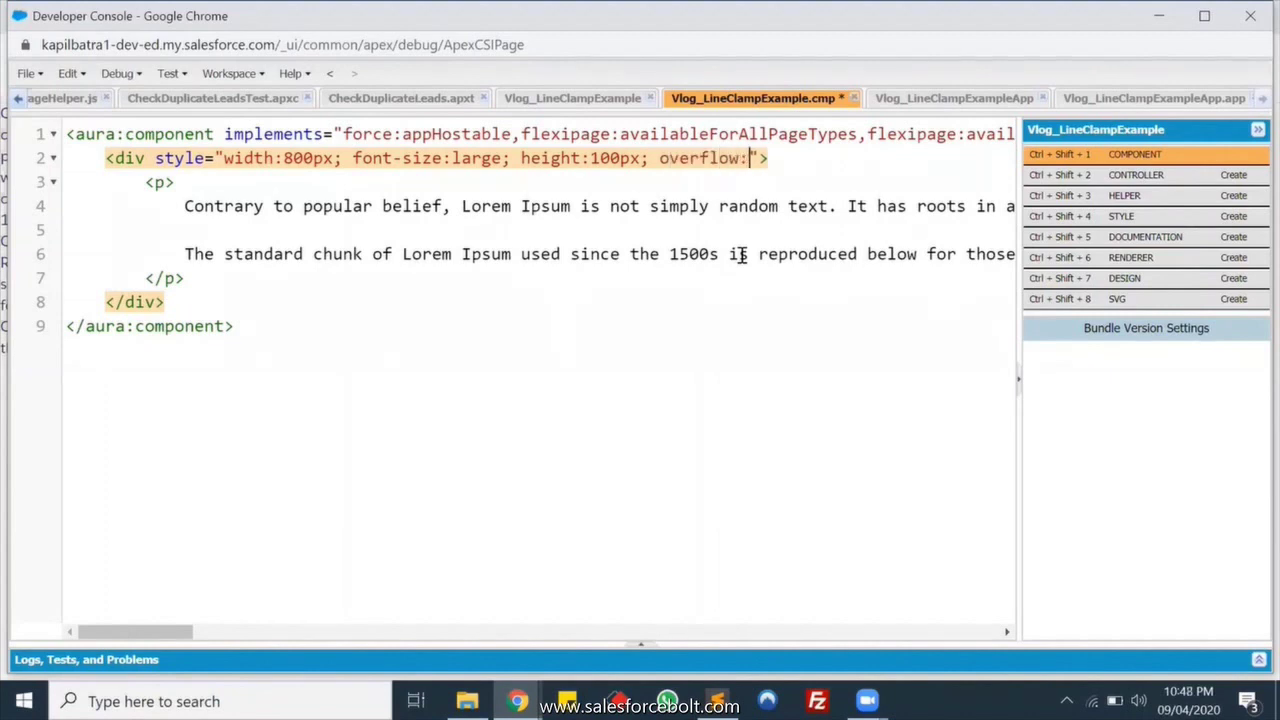
text(h)
text(idden)
key(ctrl+s)
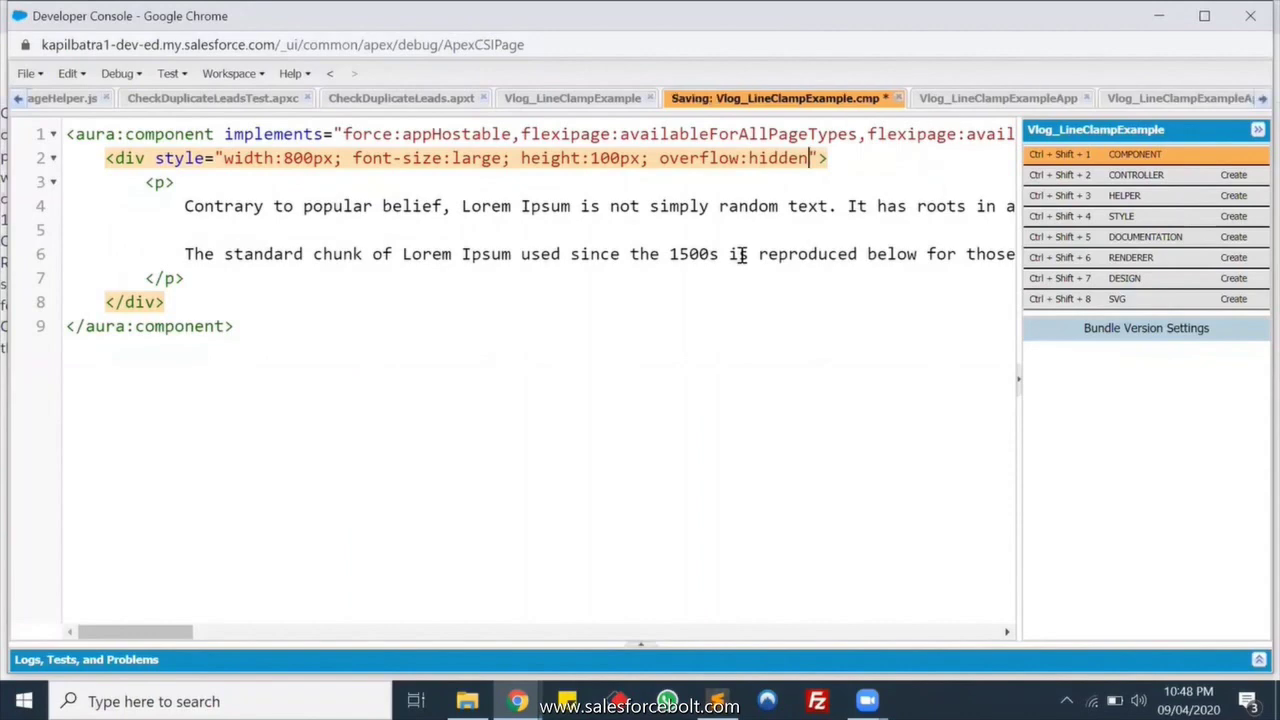
Step: Reload the app preview to see the paragraph cut off after four lines
key(alt+Tab)
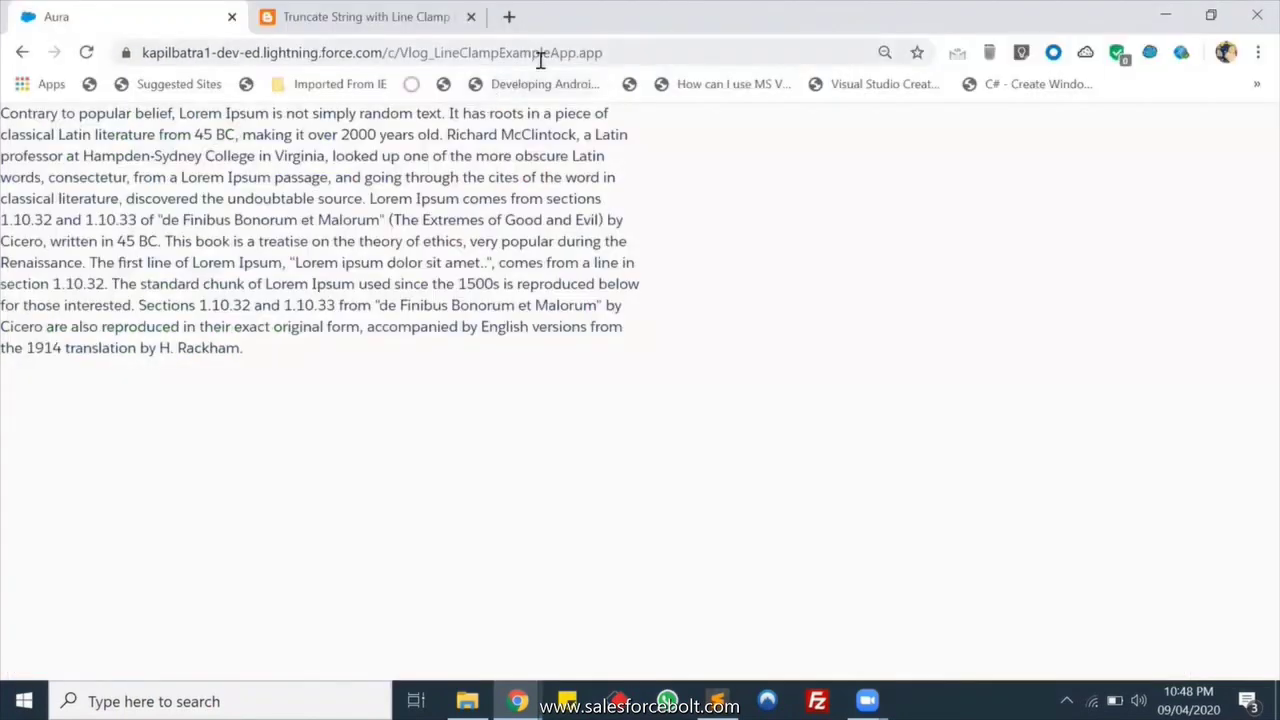
click(540, 55)
key(Return)
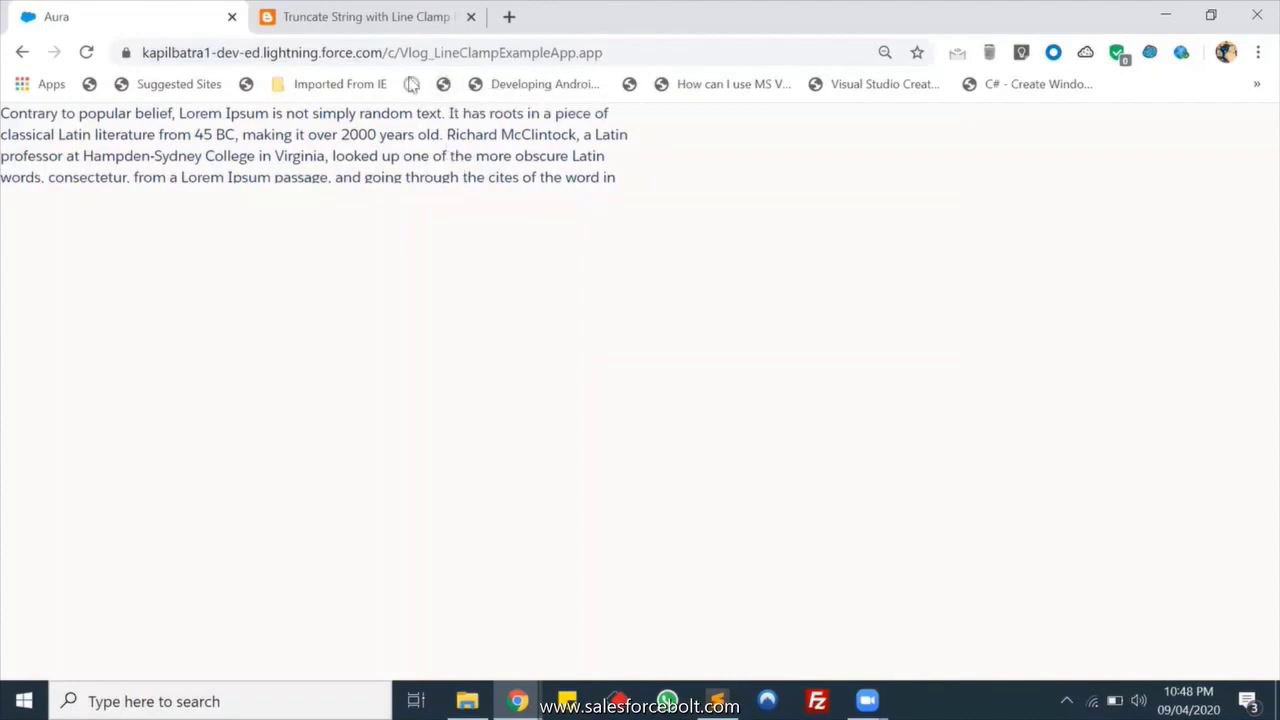
Step: Find the slds-line-clamp_small heading in the Line Clamp blog post, then go back to Developer Console
click(391, 29)
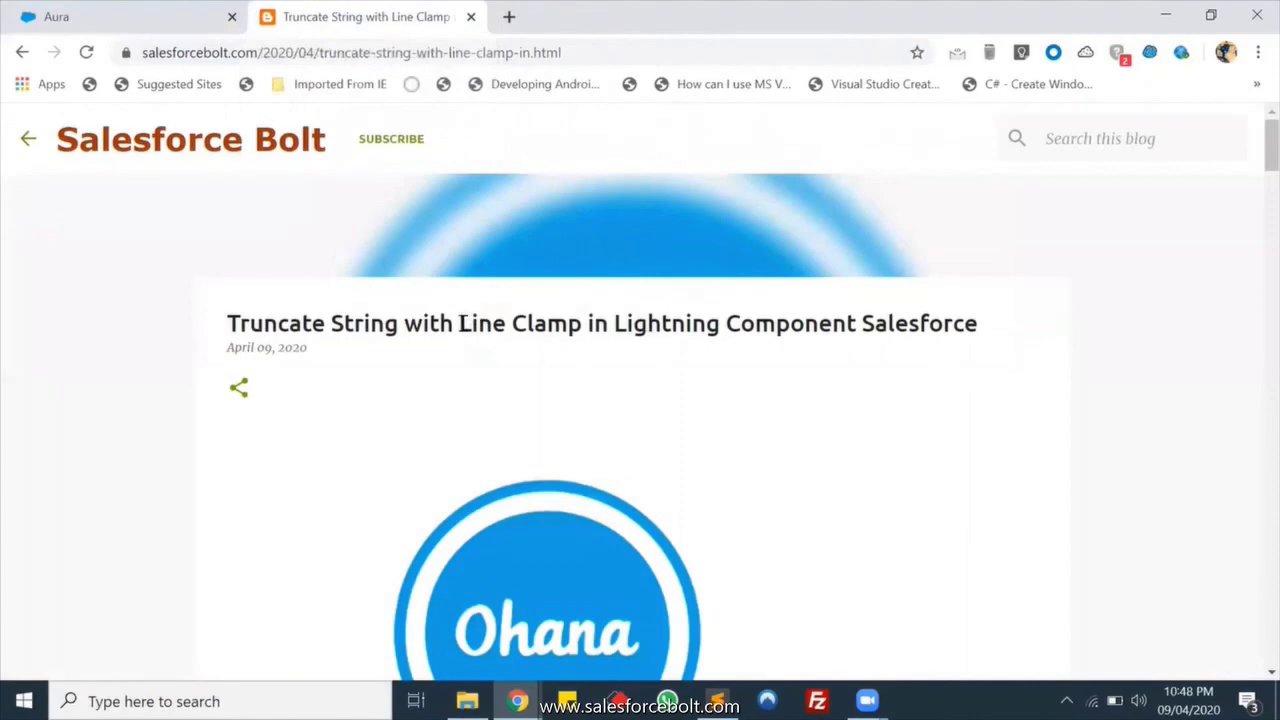
drag(459, 323, 582, 323)
scroll(577, 323, down, 1)
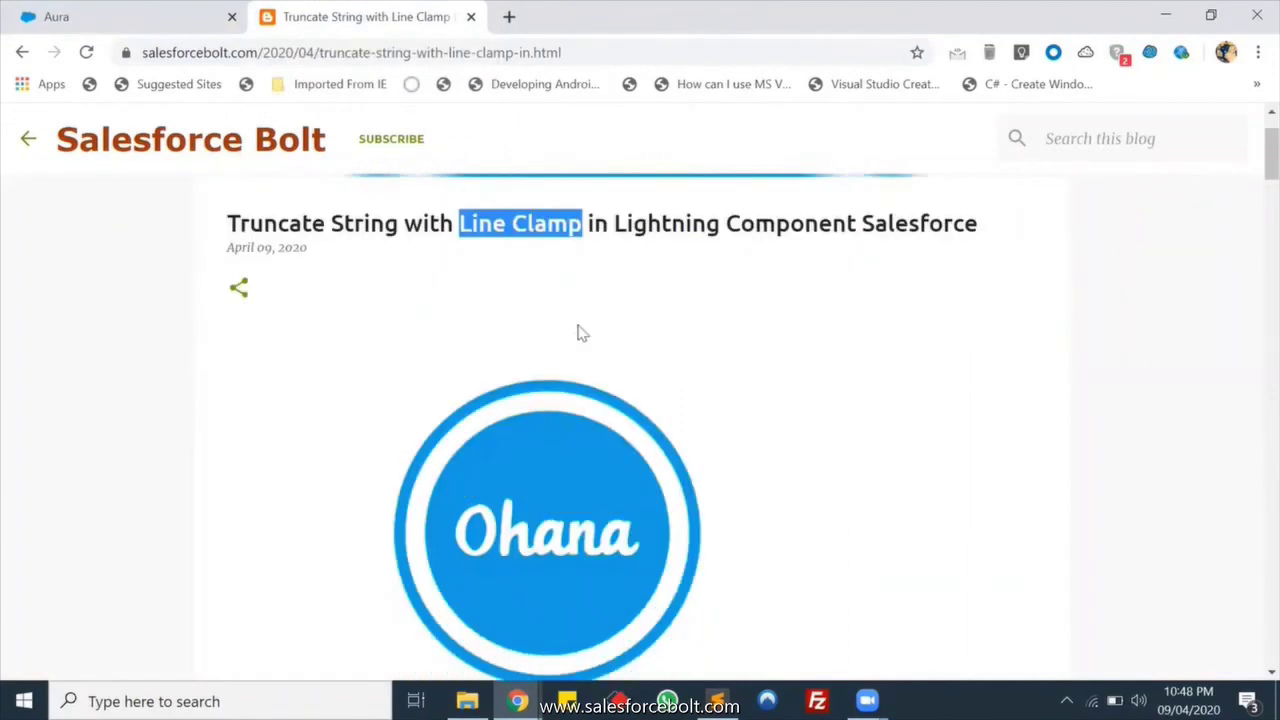
scroll(577, 333, down, 3)
scroll(577, 333, down, 3)
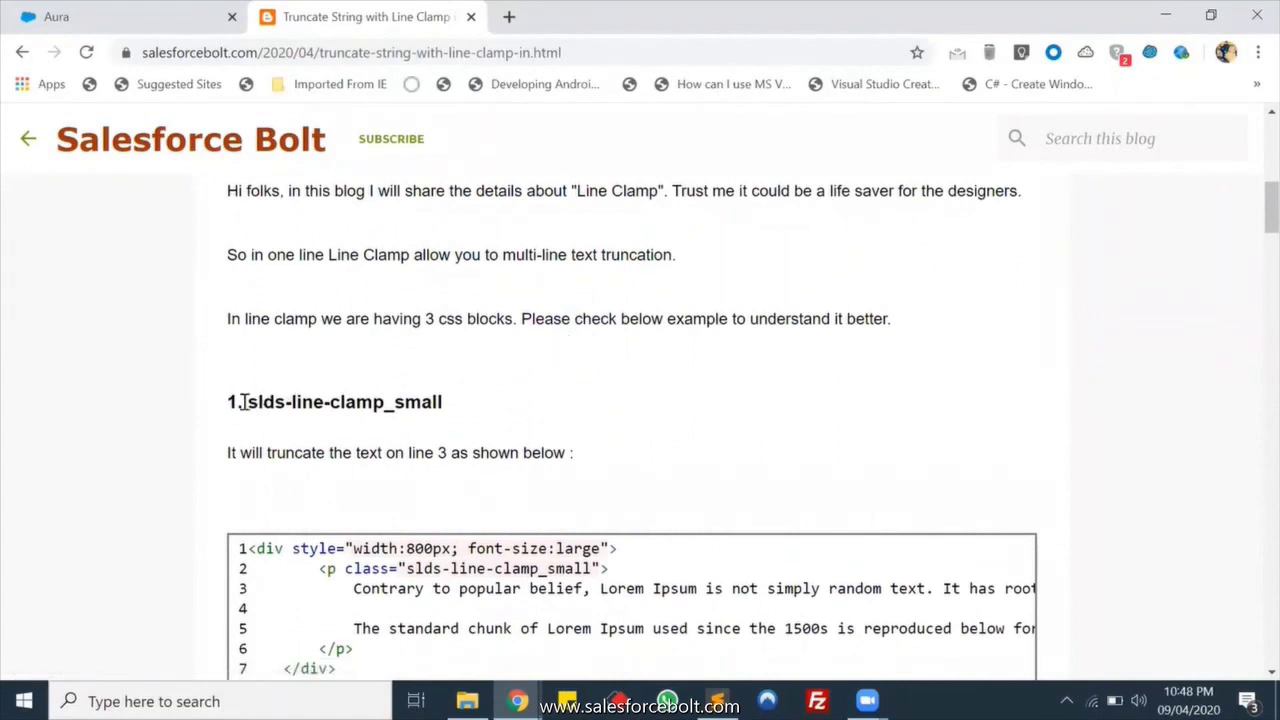
triple_click(404, 402)
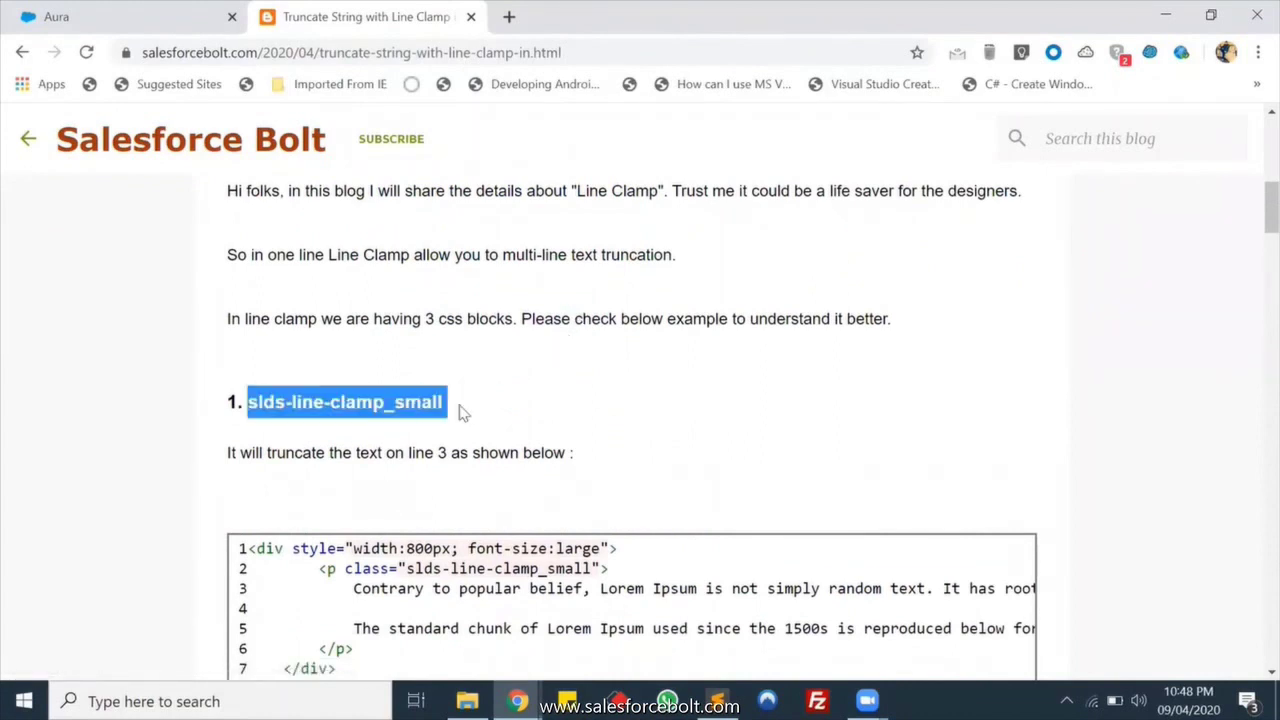
click(195, 15)
key(alt+Tab)
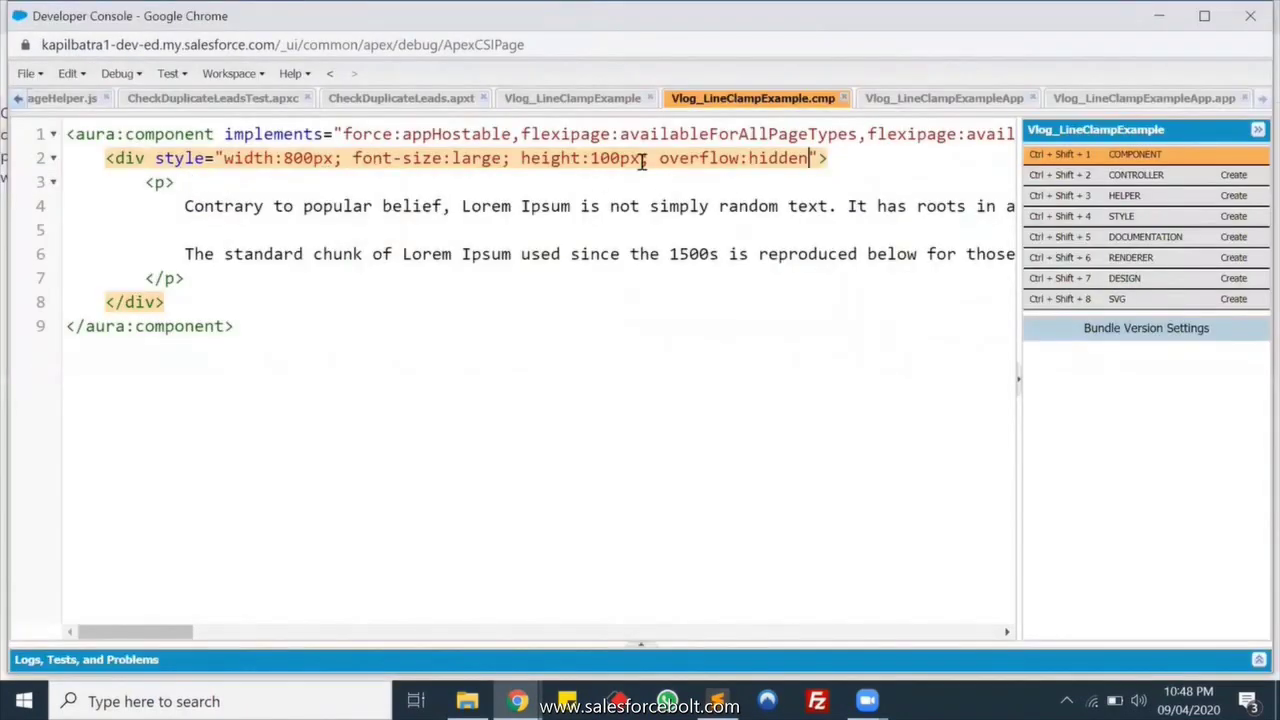
Step: Replace the div's height/overflow styles with class="slds-line-clamp_small" on the p tag and save
shift+click(514, 157)
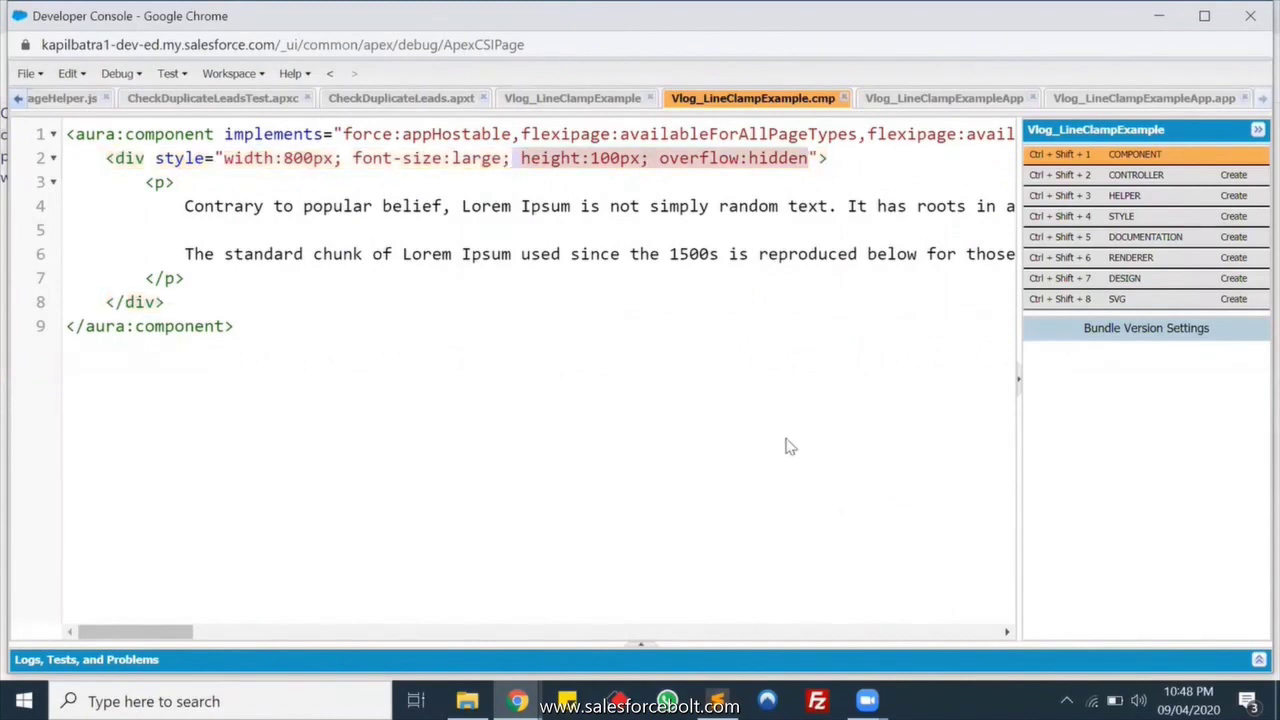
key(BackSpace)
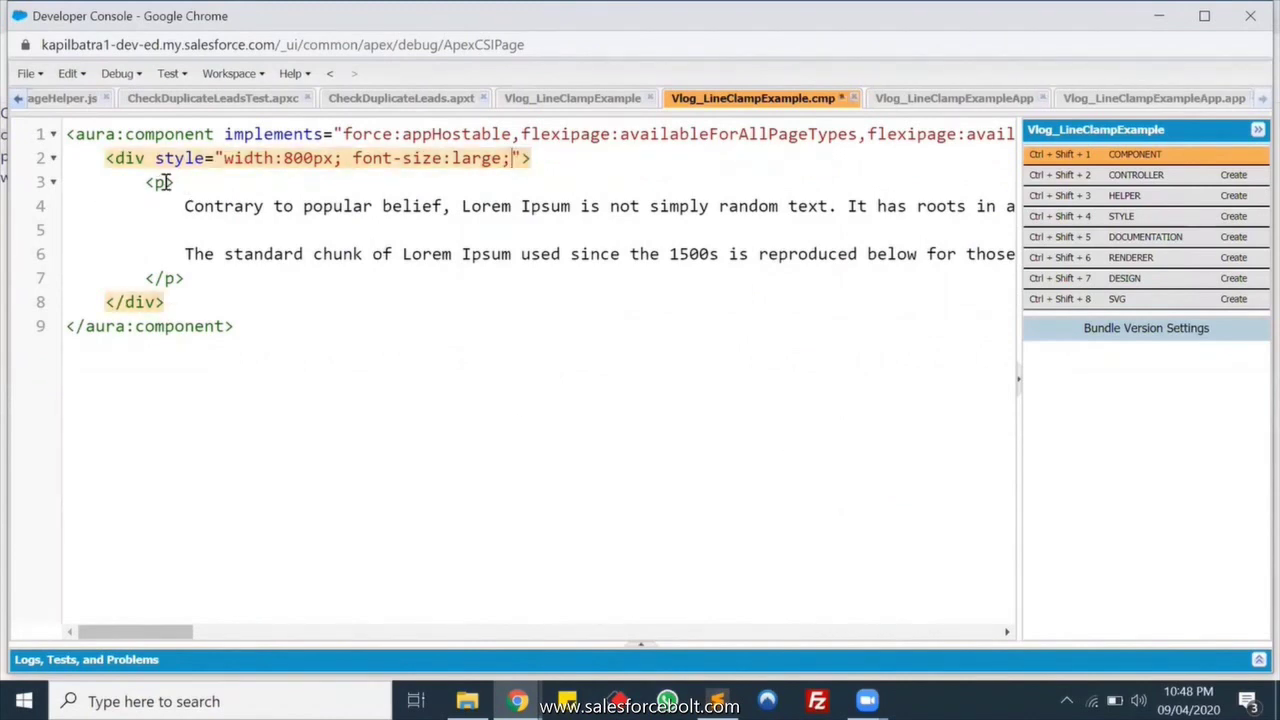
click(170, 182)
text(cla)
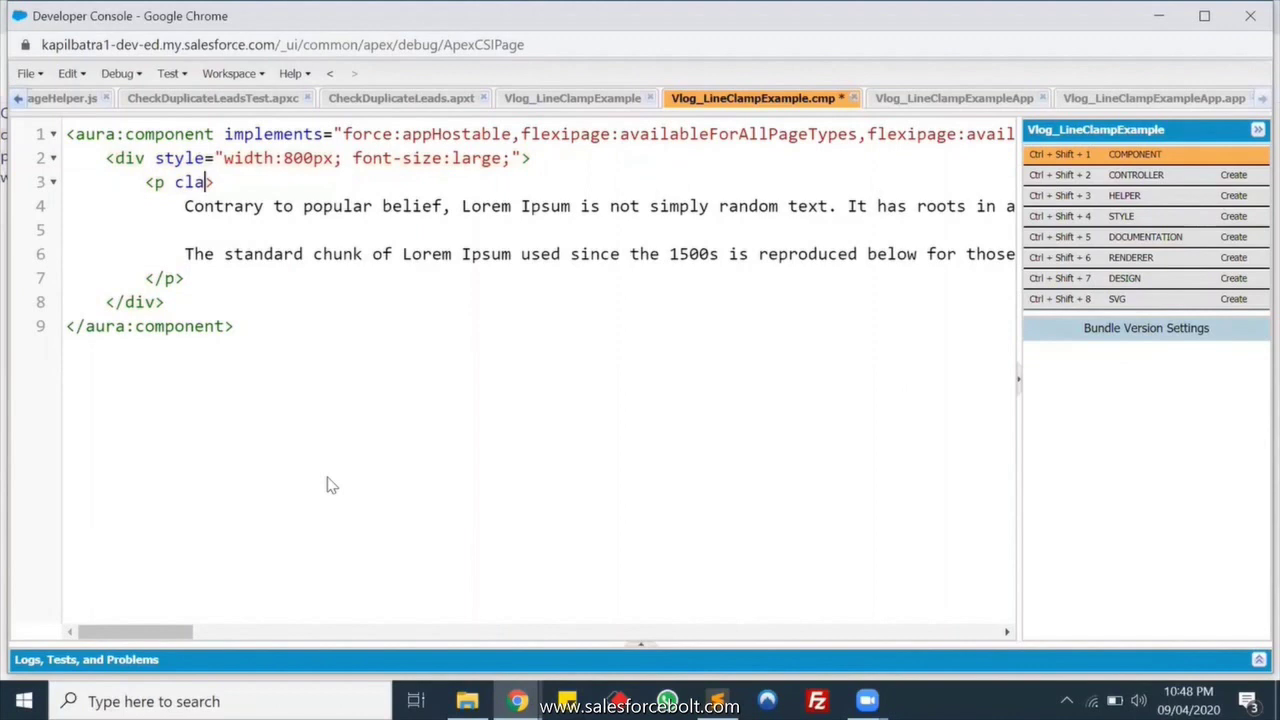
text(ss="slds-line-clamp_small)
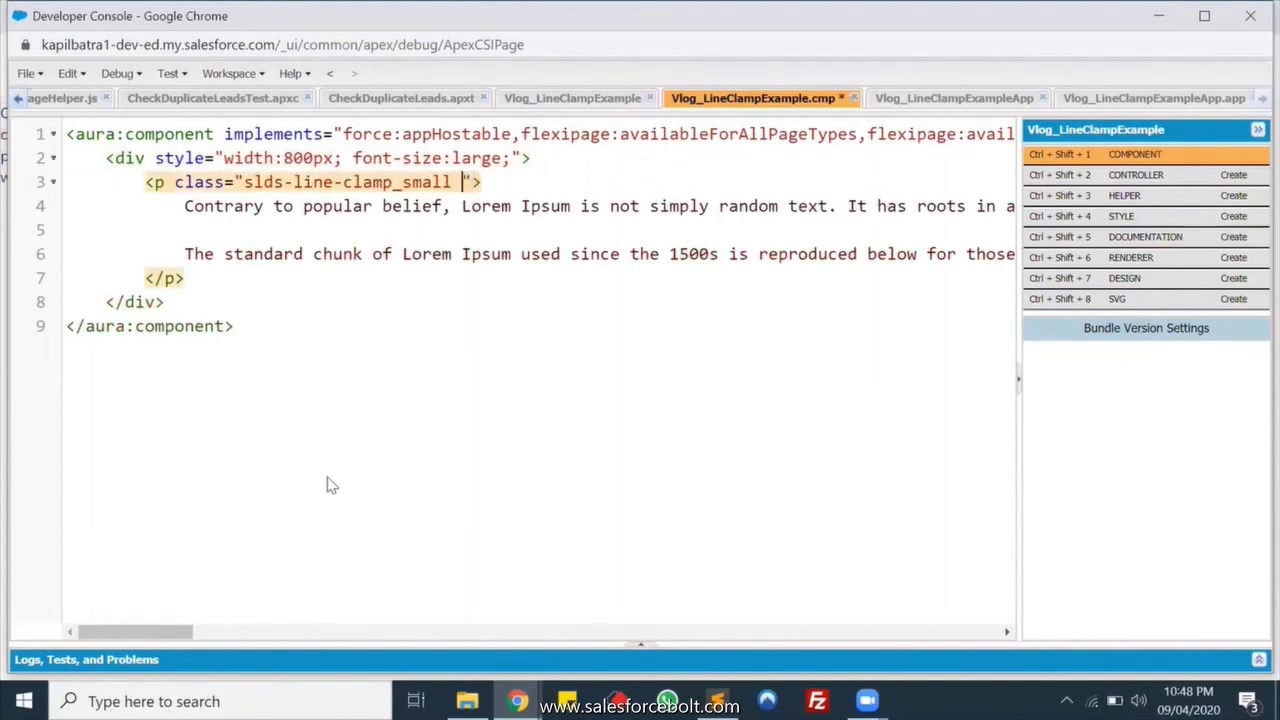
key(BackSpace)
key(ctrl+s)
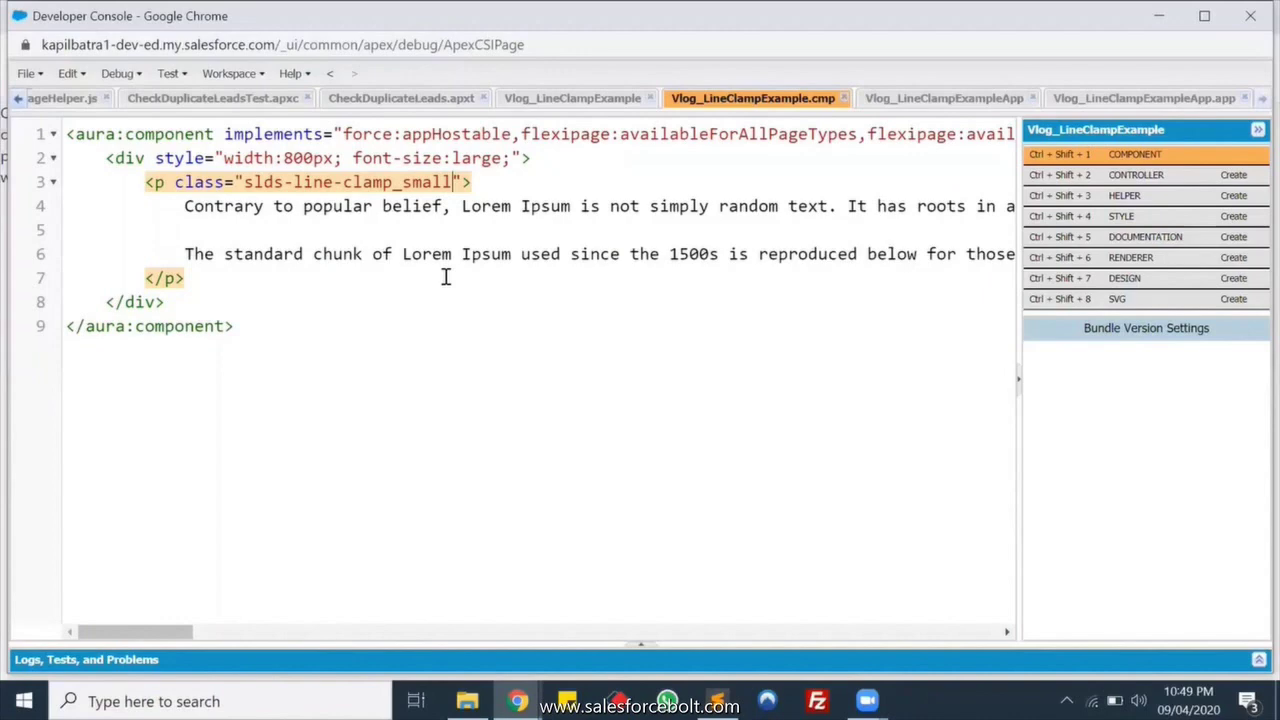
Step: Reload the app preview to see the paragraph clamped to three lines with an ellipsis
key(alt+Tab)
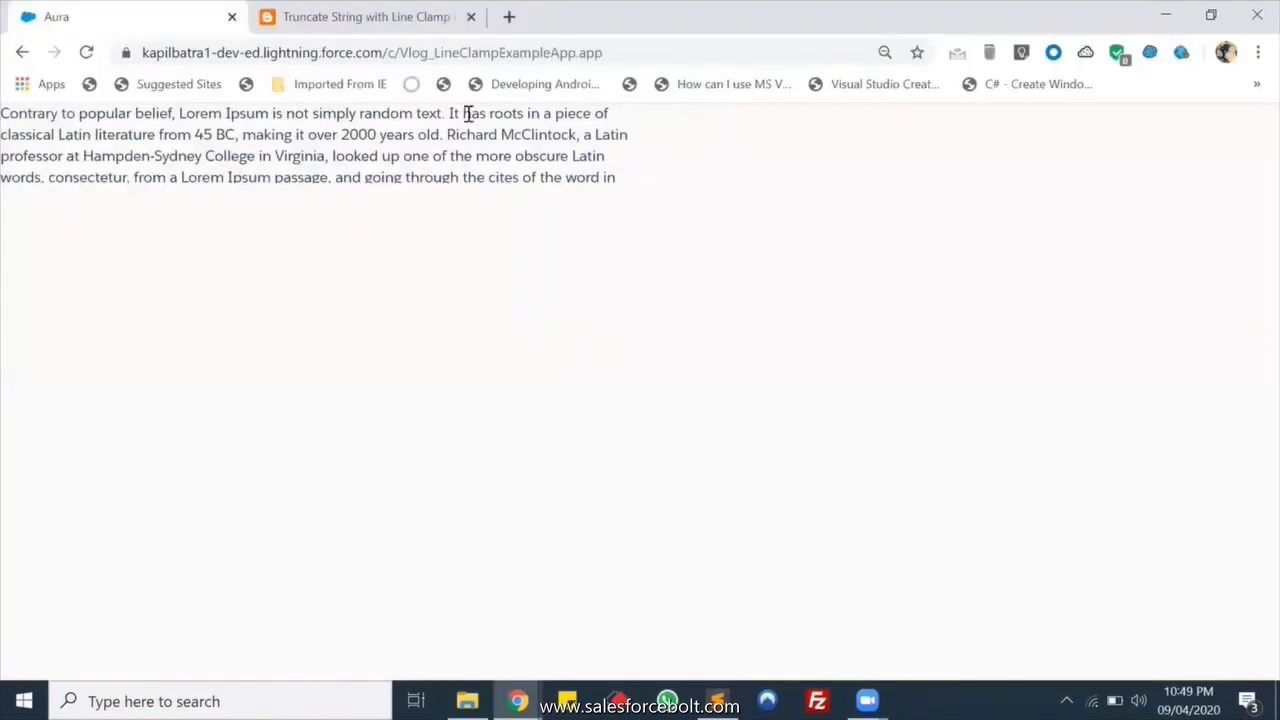
click(514, 53)
key(Return)
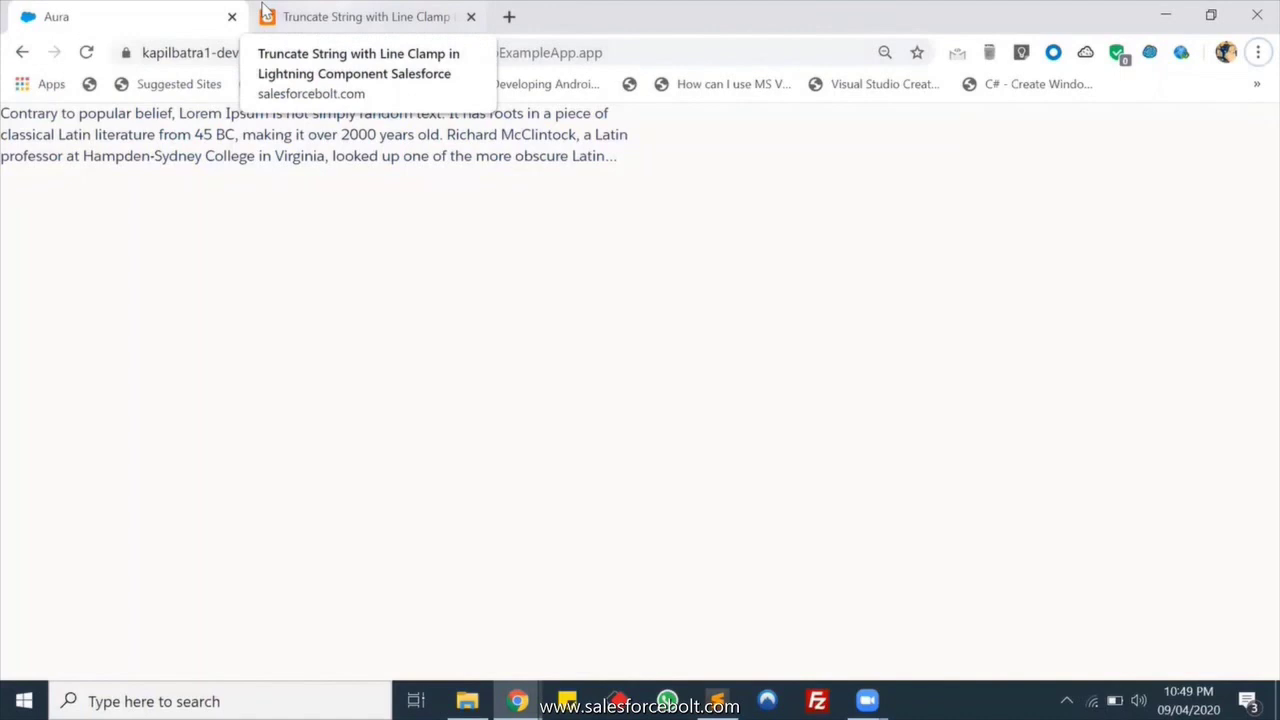
Step: Change the p class to slds-line-clamp_medium, save, and reload the preview showing five lines
key(alt+Tab)
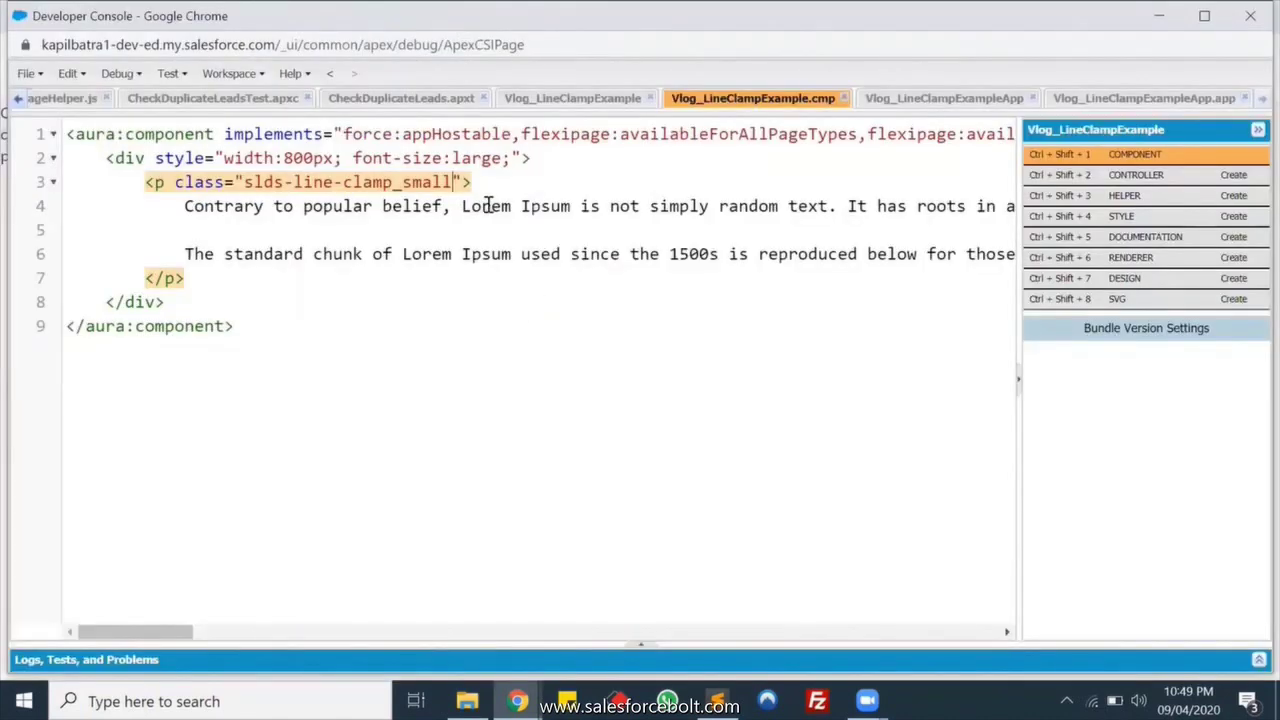
key(BackSpace)
key(BackSpace)
key(BackSpace)
key(BackSpace)
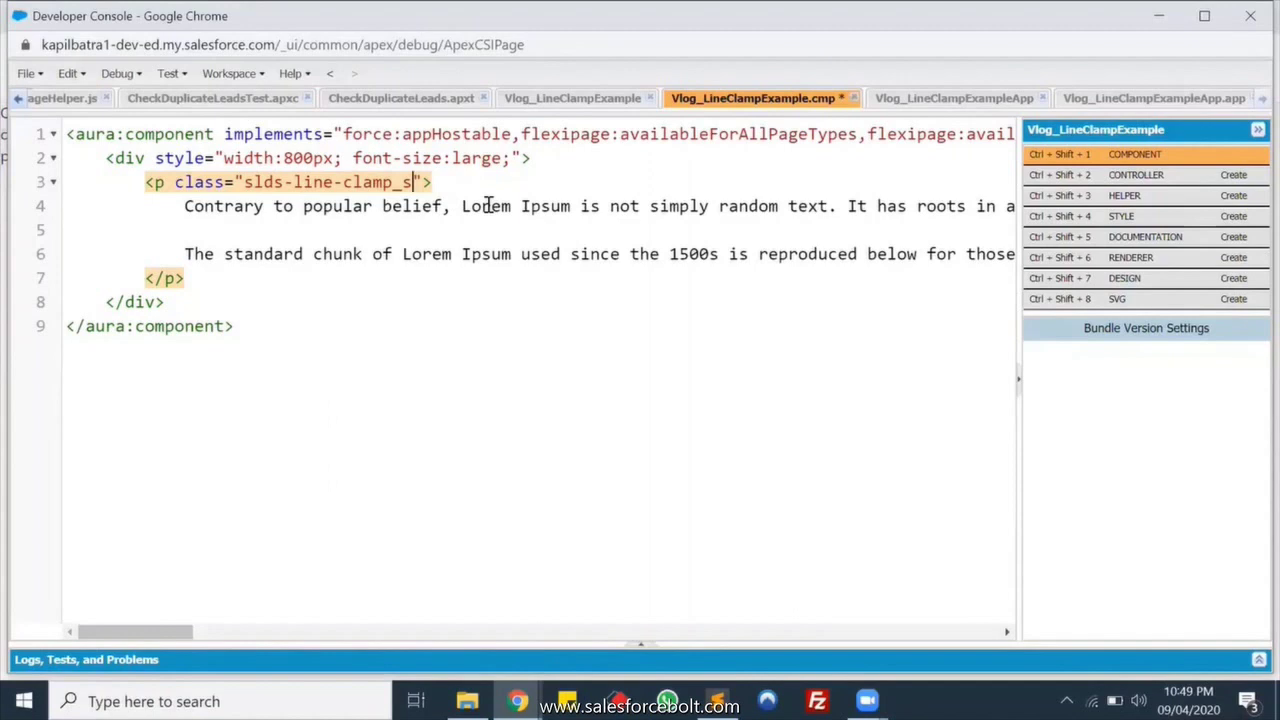
key(BackSpace)
text(m)
key(BackSpace)
text(medium)
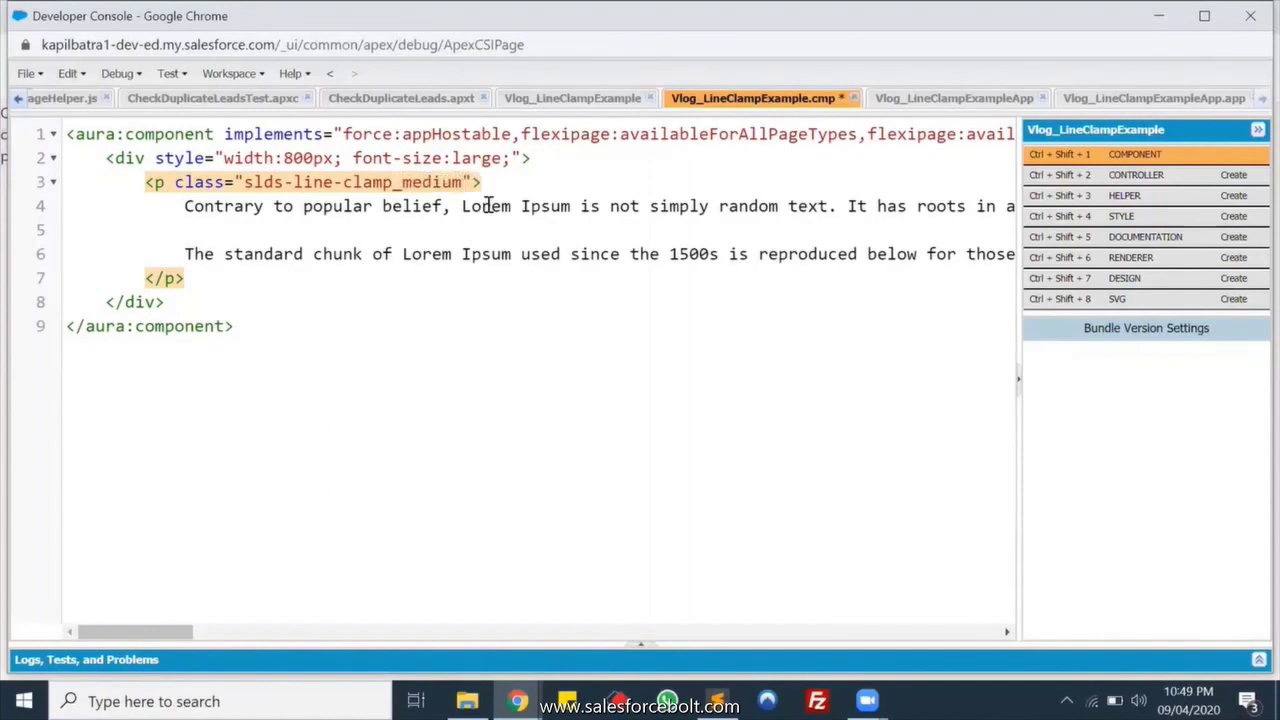
key(ctrl+s)
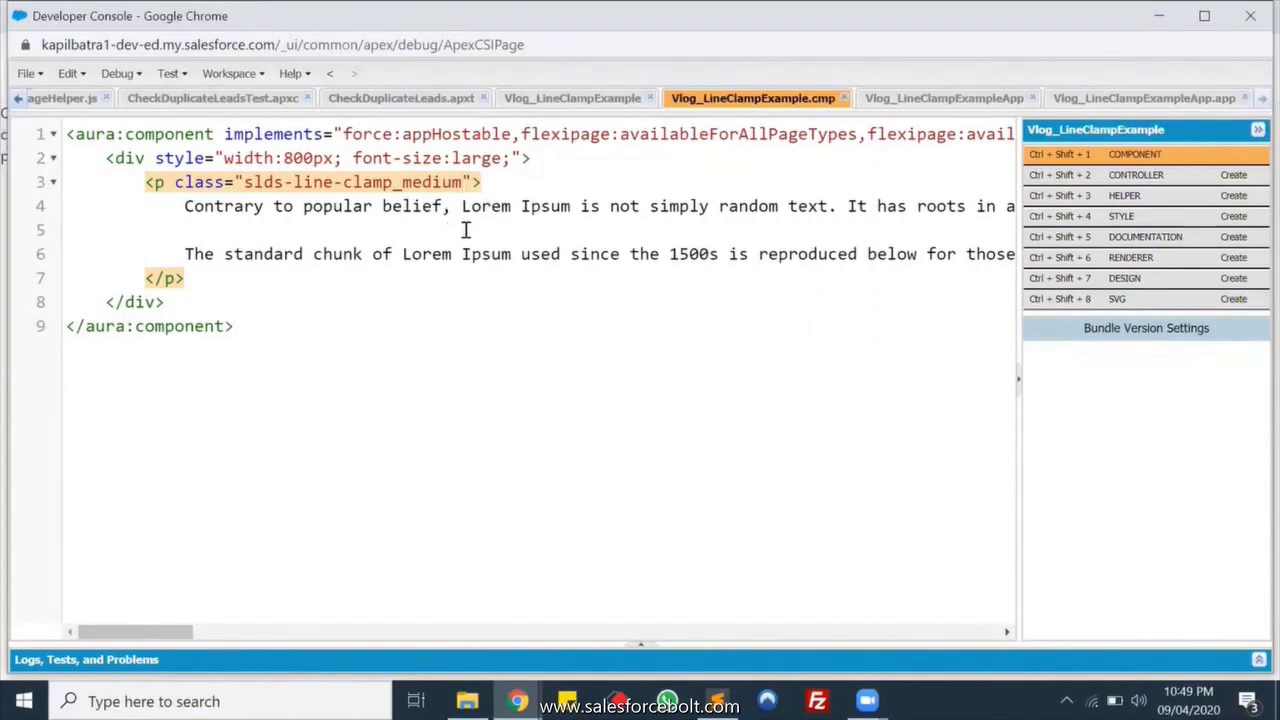
click(595, 53)
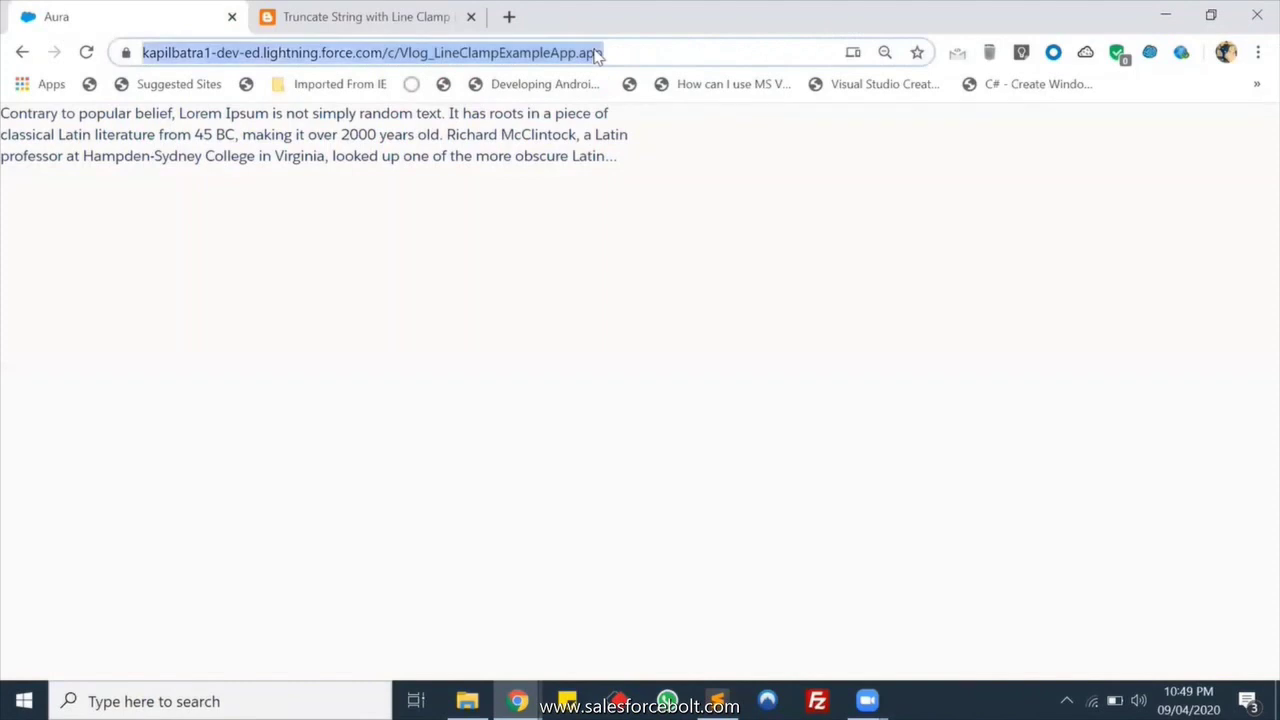
key(Return)
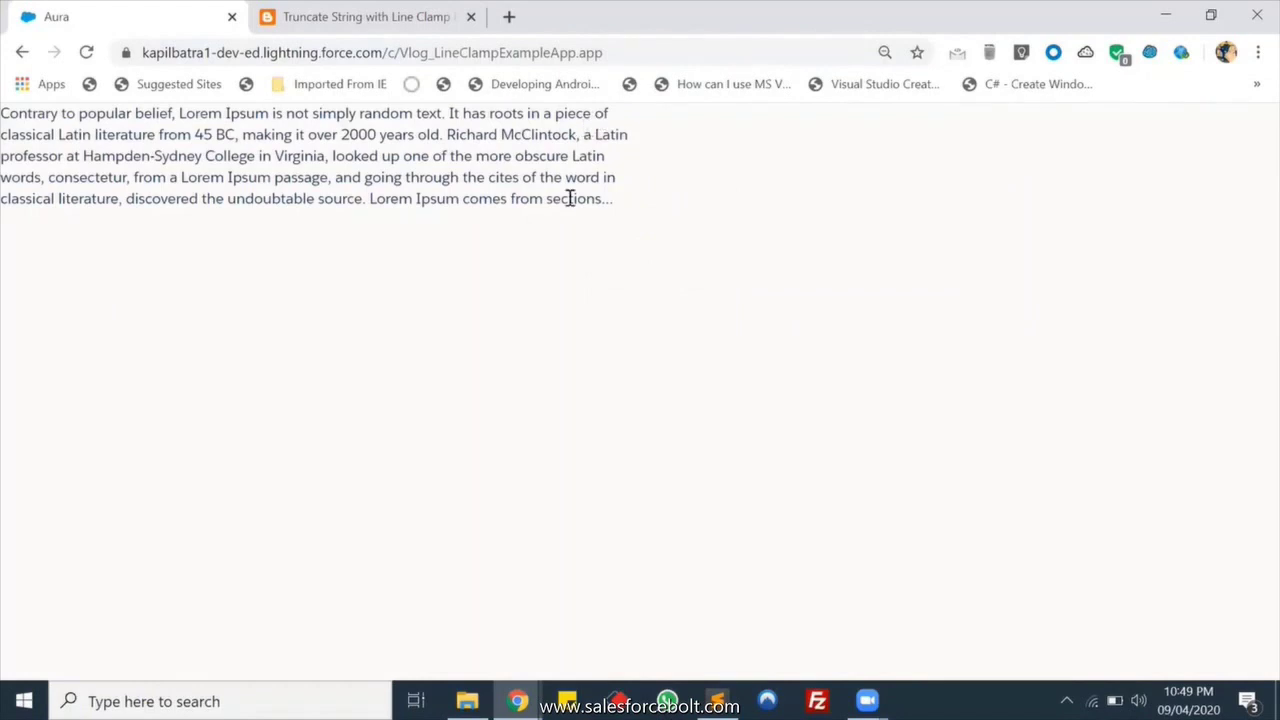
Step: Change the p class from slds-line-clamp_medium to slds-line-clamp_large and save
key(alt+Tab)
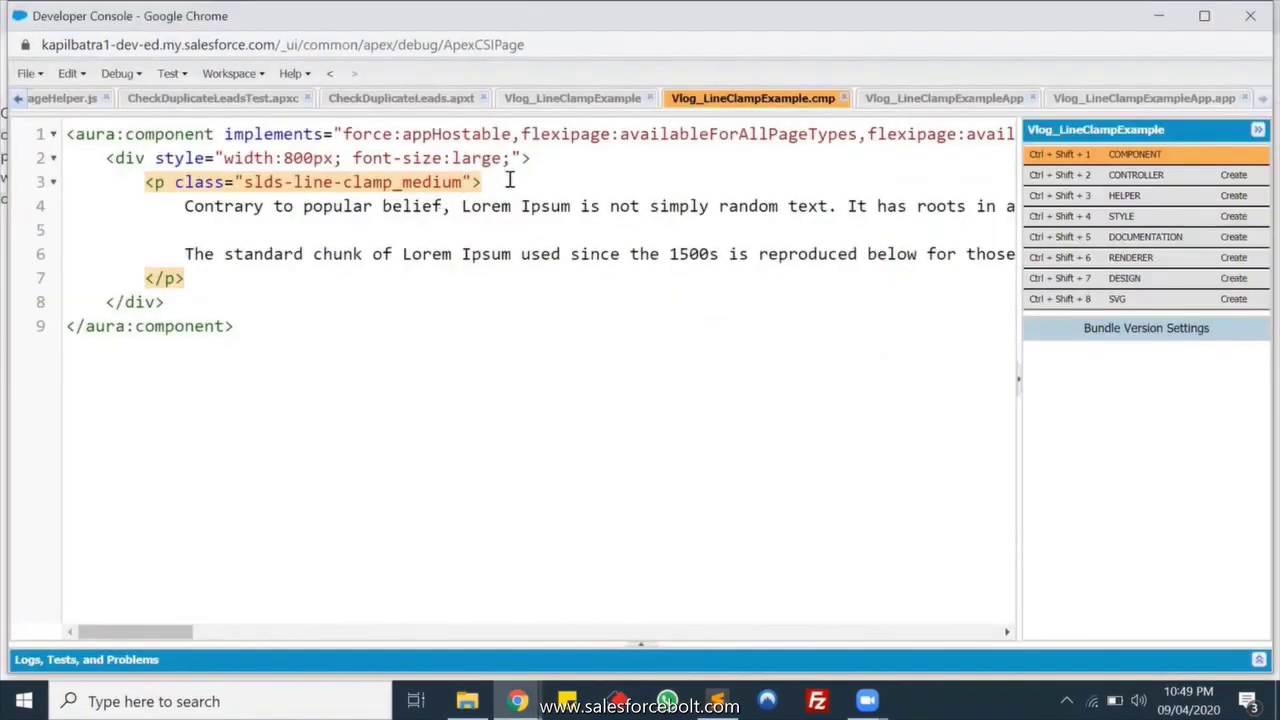
key(BackSpace)
key(BackSpace)
key(BackSpace)
key(BackSpace)
key(BackSpace)
key(BackSpace)
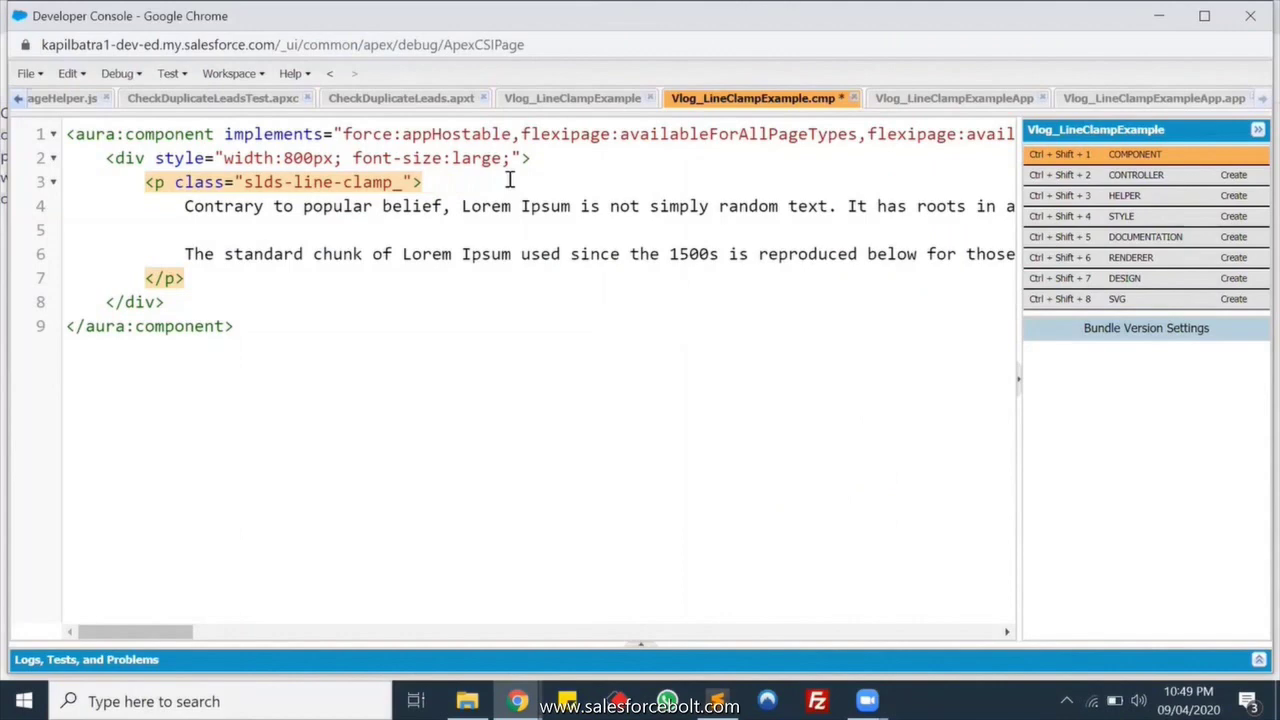
text(large)
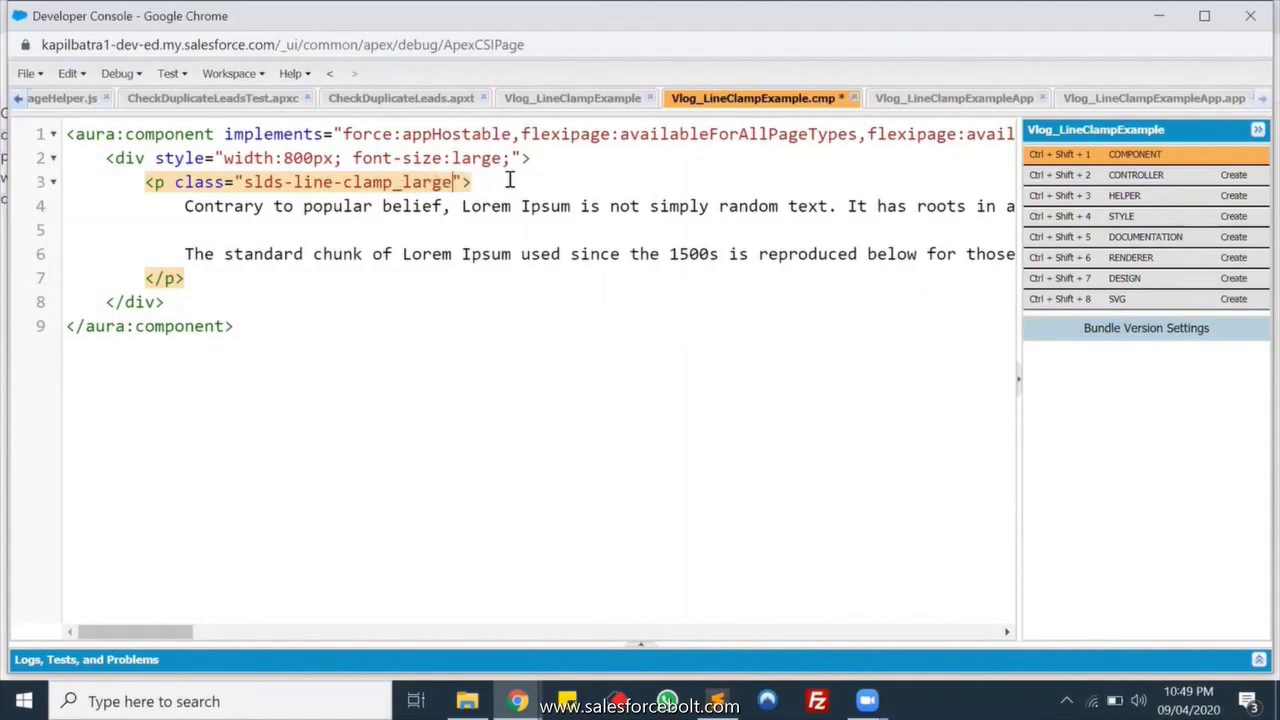
key(ctrl+s)
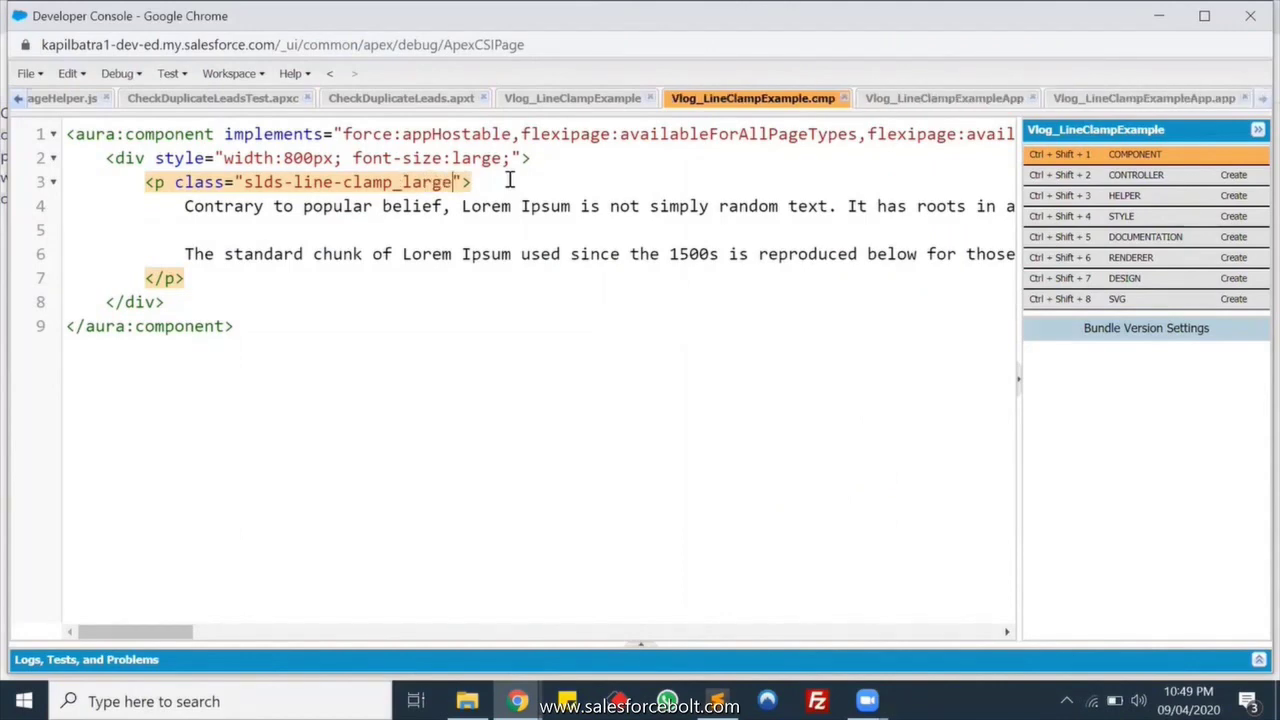
Step: Reload the app preview to see the paragraph truncated after seven lines
key(alt+Tab)
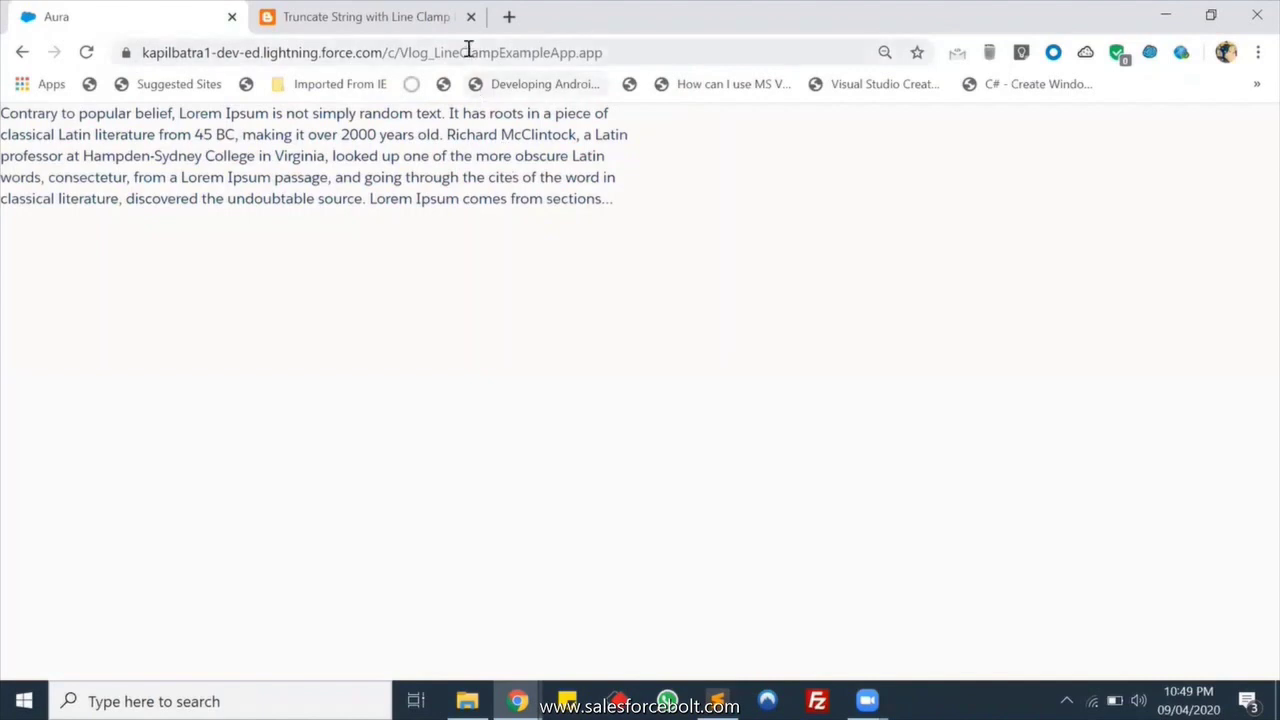
click(468, 53)
key(Return)
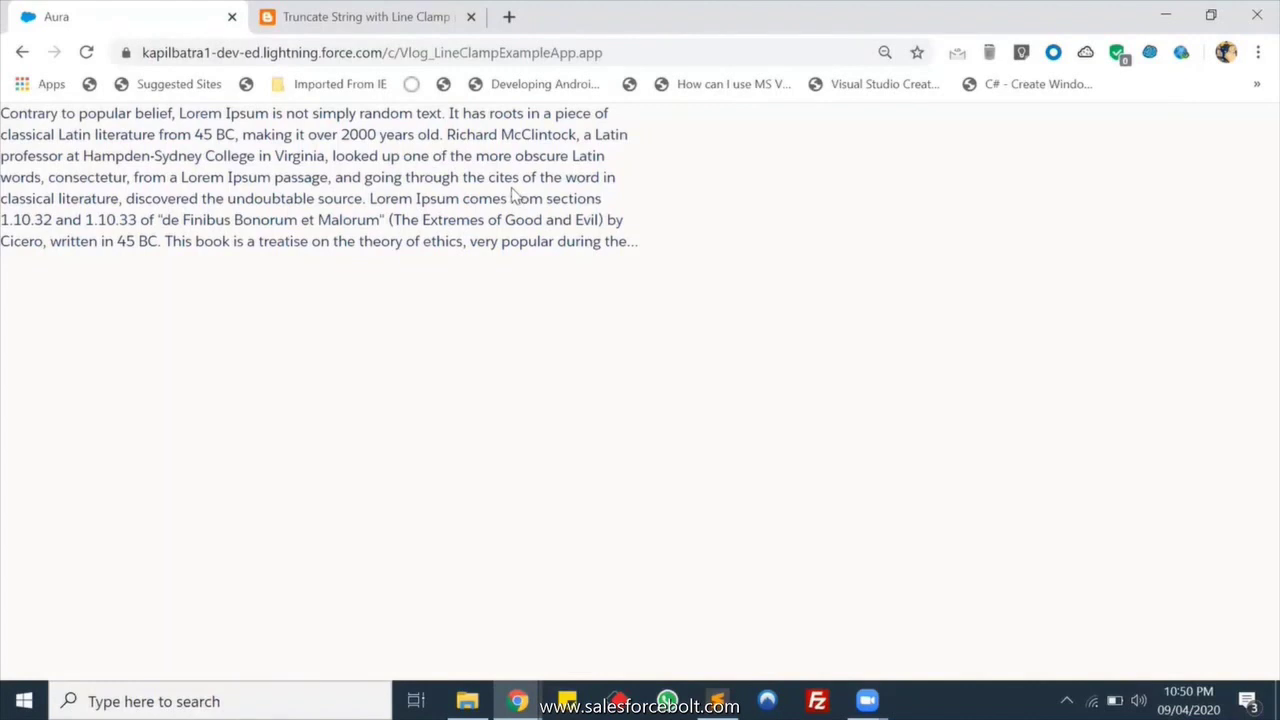
Step: Scroll up and down the Truncate String with Line Clamp post to compare its slds-line-clamp examples
click(370, 17)
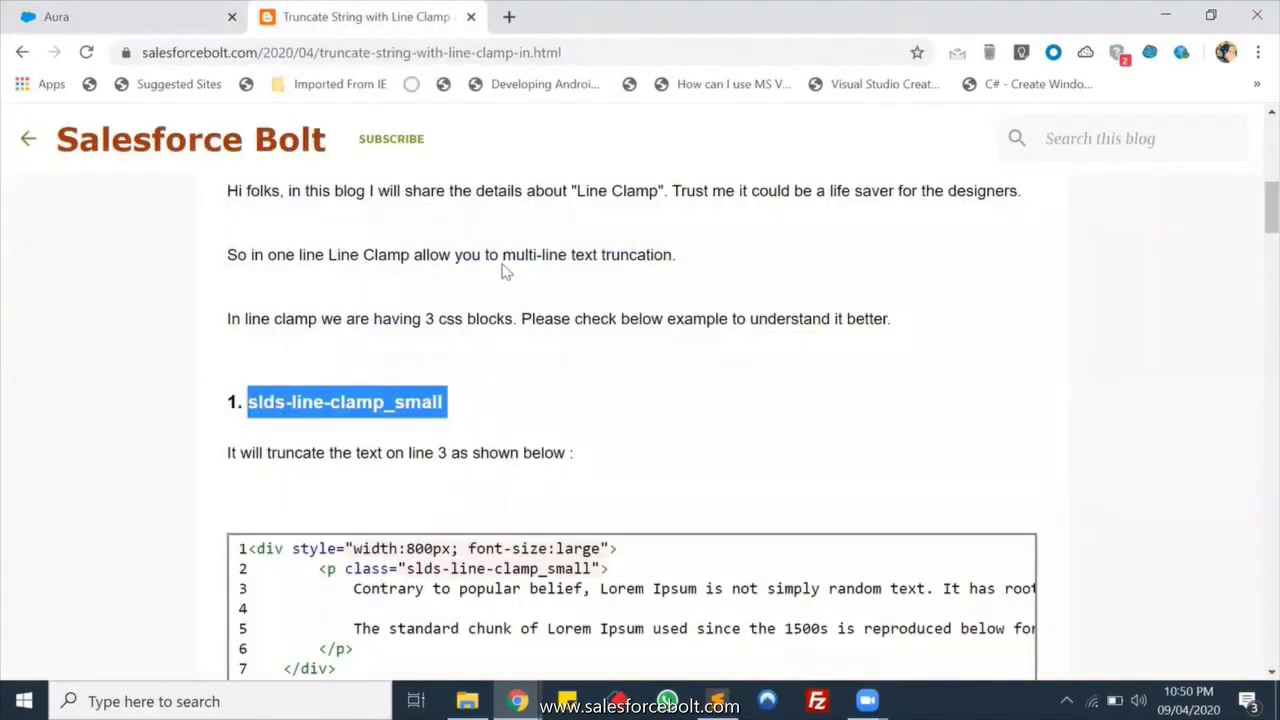
scroll(505, 270, up, 3)
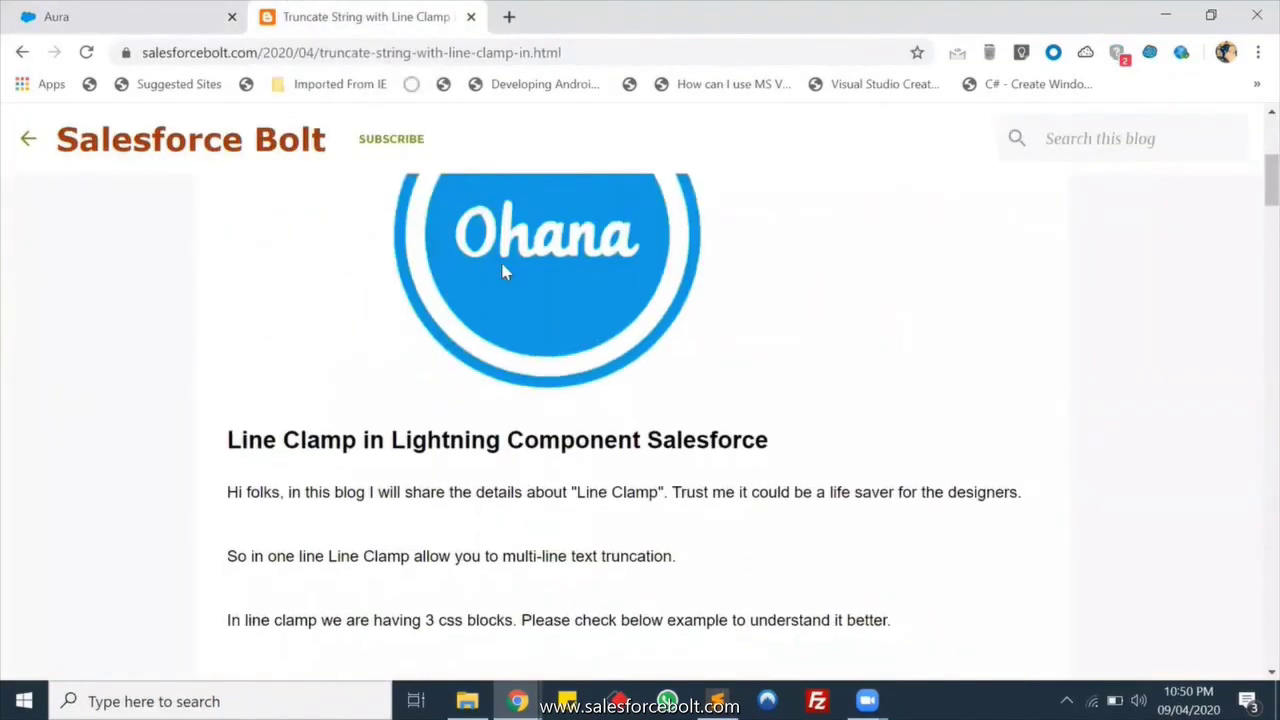
scroll(505, 270, up, 3)
scroll(505, 270, down, 5)
scroll(505, 270, down, 4)
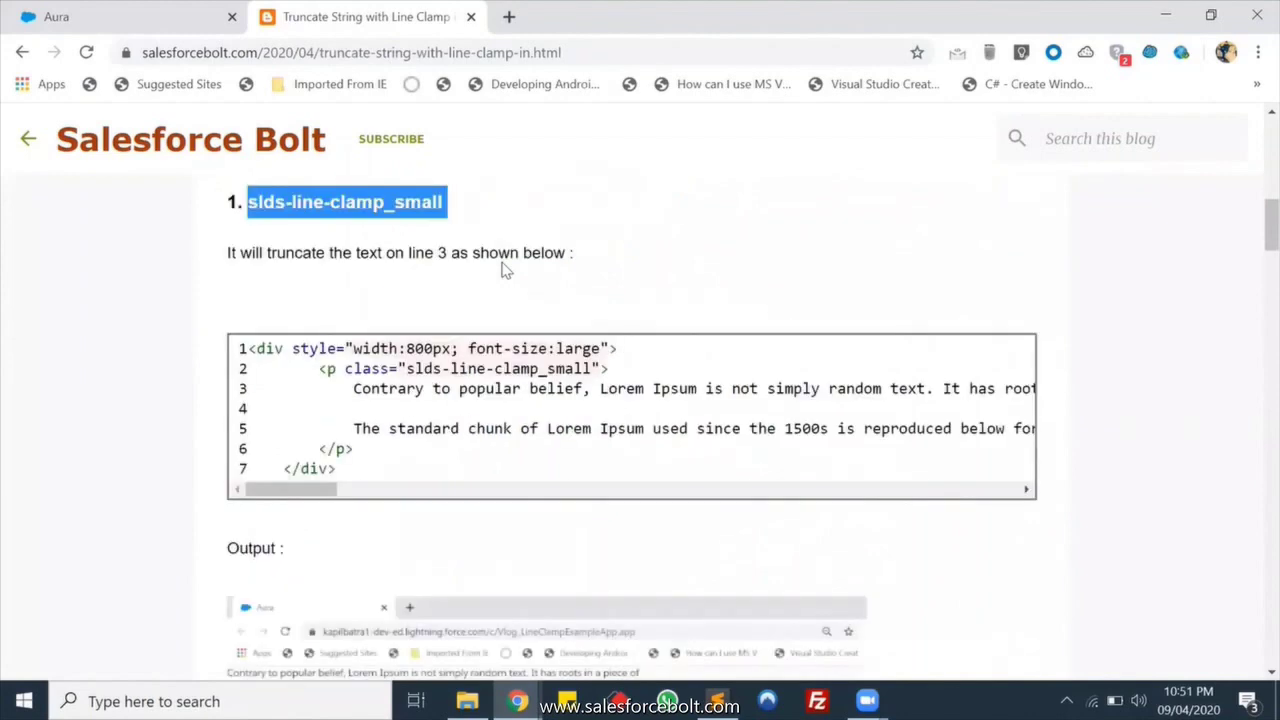
scroll(505, 270, up, 5)
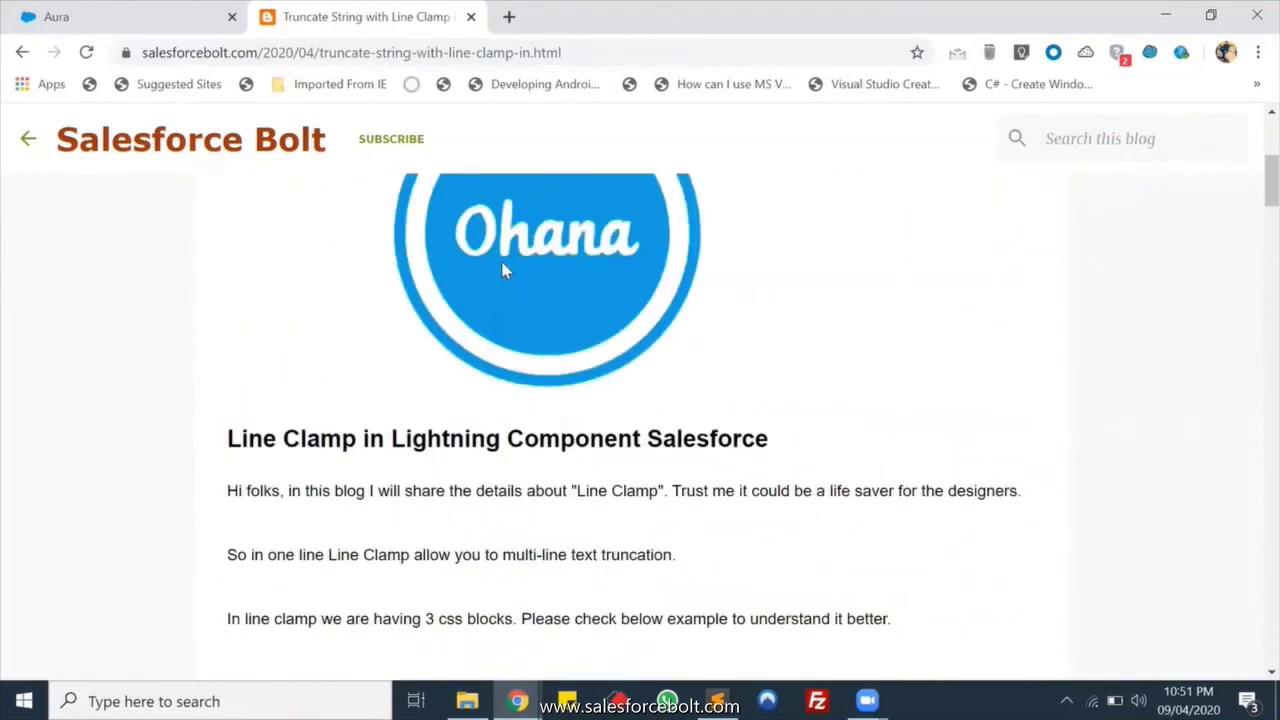
scroll(505, 270, up, 3)
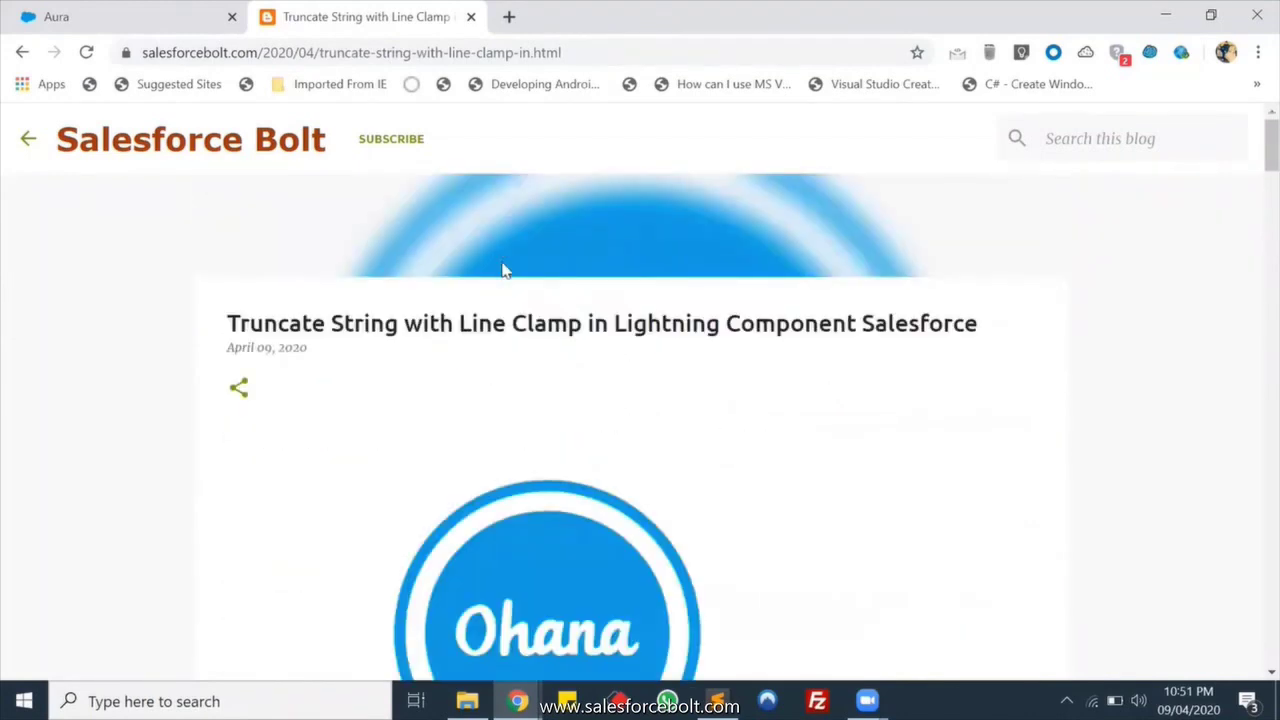
scroll(505, 270, down, 5)
scroll(500, 283, down, 1)
scroll(500, 283, up, 5)
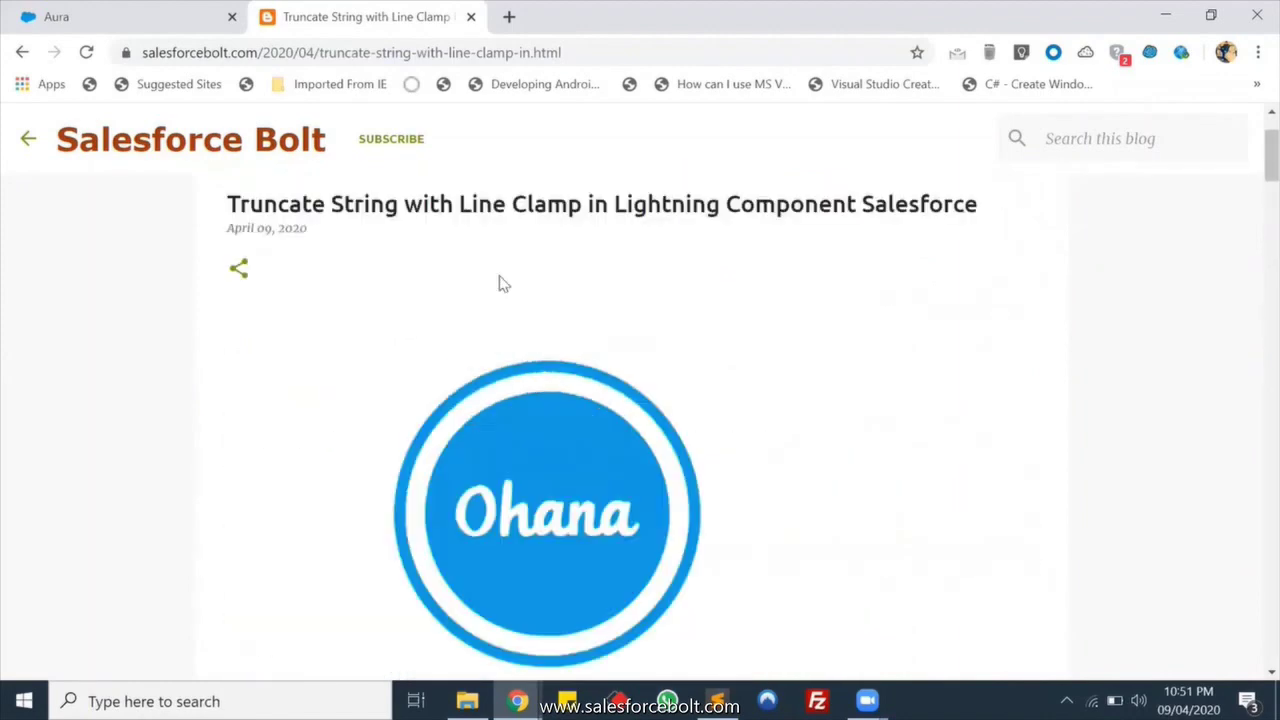
scroll(503, 284, up, 1)
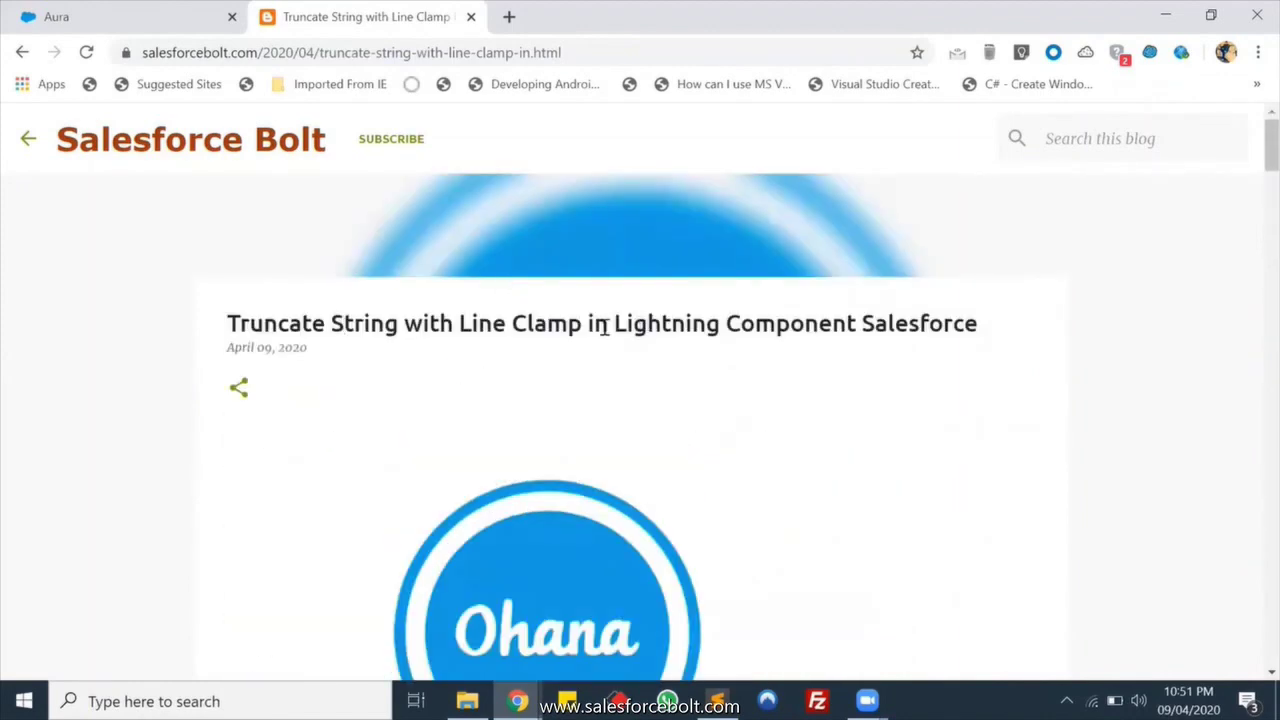
scroll(245, 390, down, 3)
scroll(240, 390, down, 5)
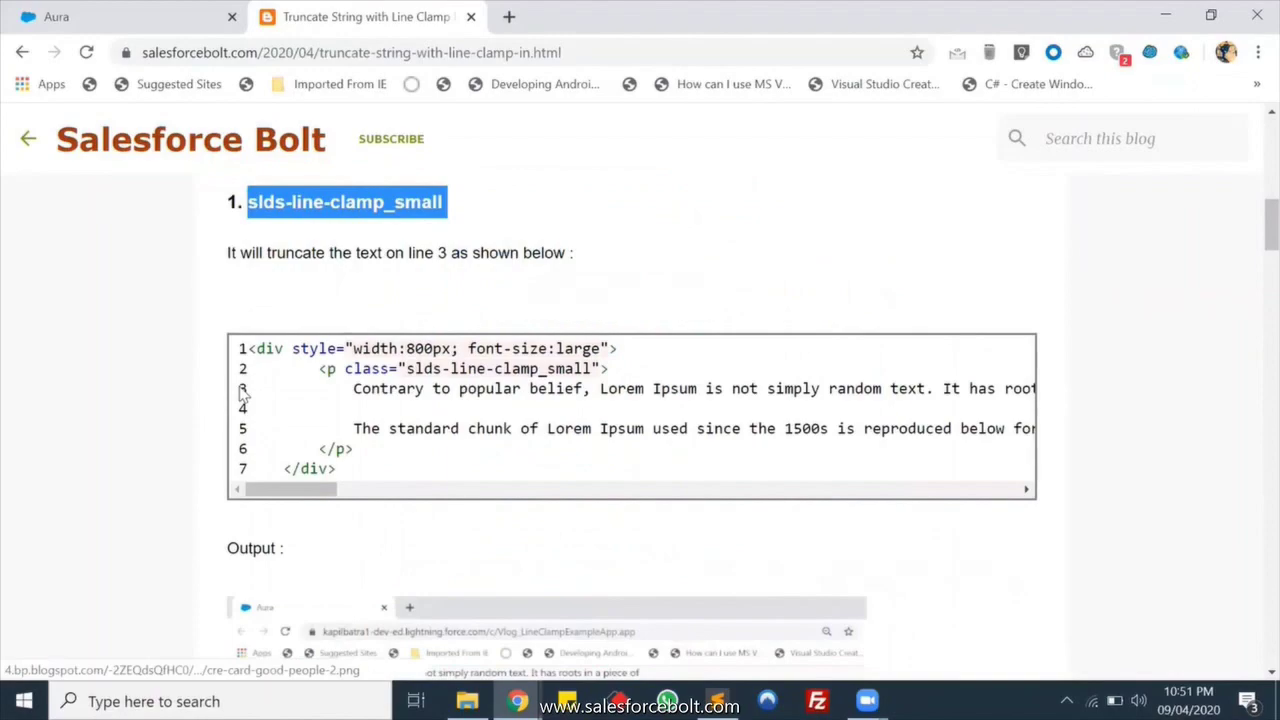
scroll(240, 387, down, 4)
scroll(240, 387, down, 5)
scroll(240, 387, down, 4)
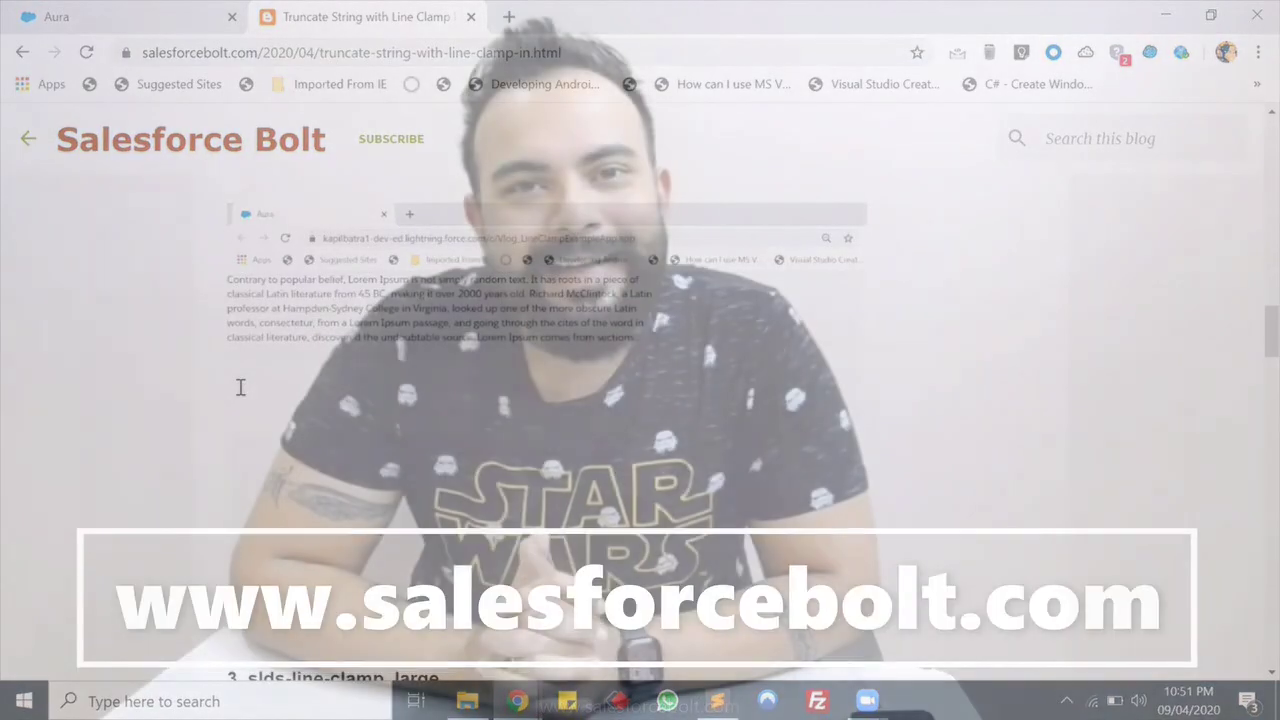